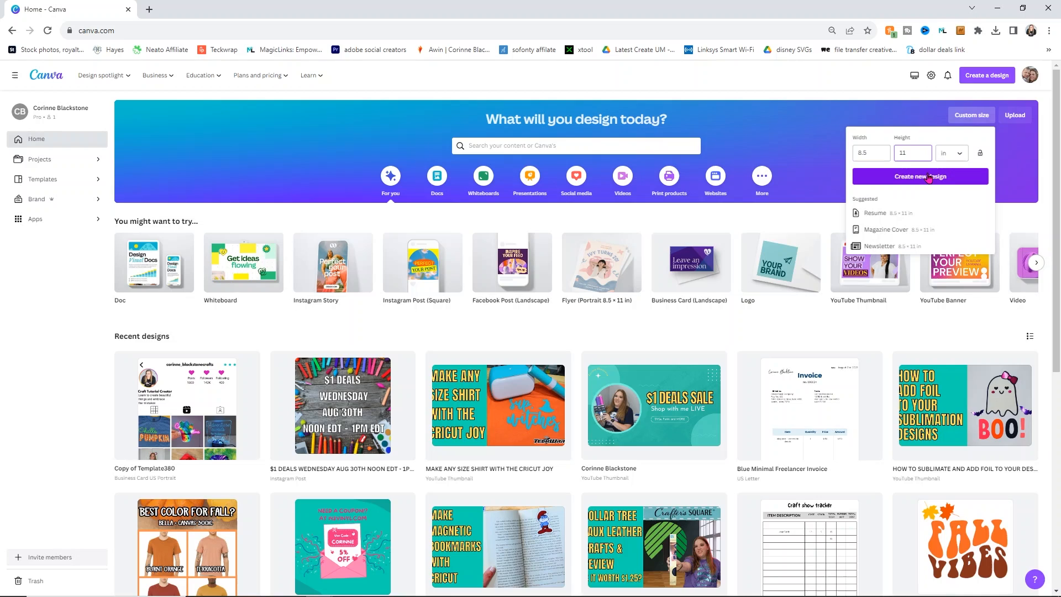
Step: Create a new blank 8.5 × 11 in design and collapse the template sidebar
{"action": "left_click", "coordinate": [928, 176]}
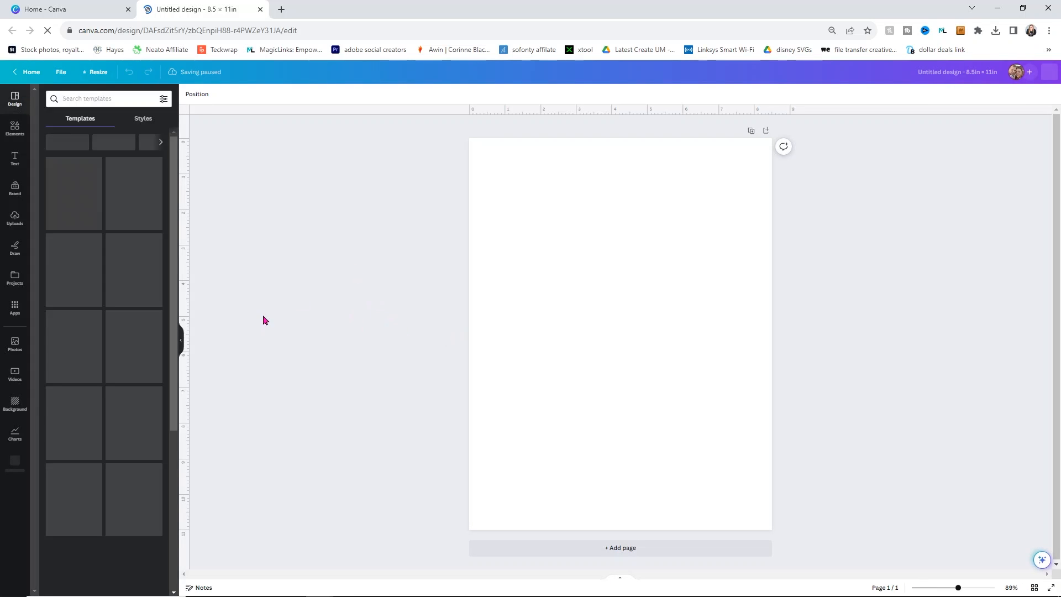
{"action": "left_click", "coordinate": [184, 340]}
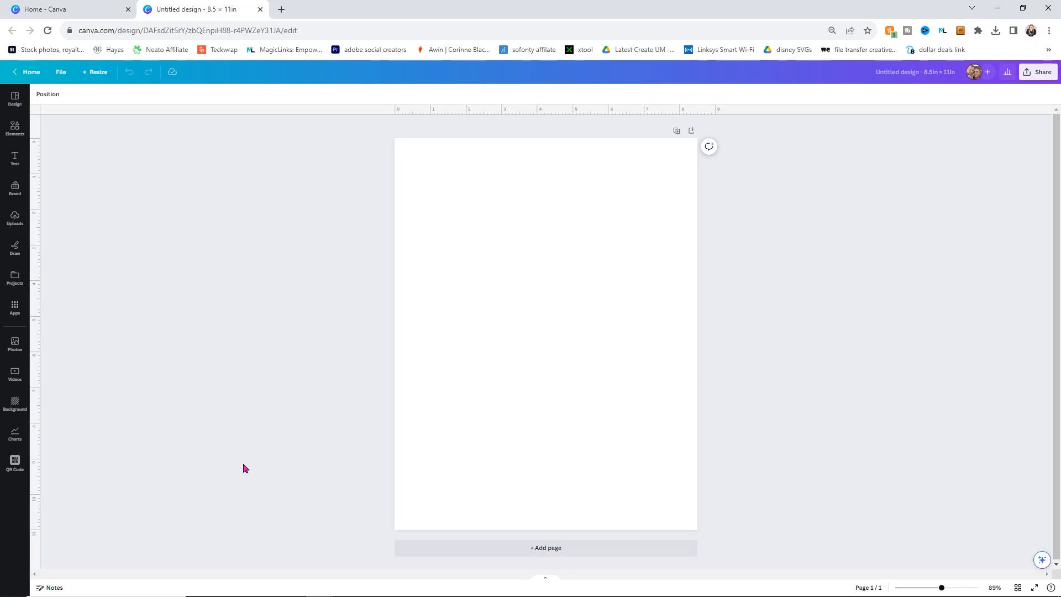
Step: Add the ED-MD-01-S05 RB Sunflowers 04 - Car Coaster image from its folder and place it in the page's upper-left area
{"action": "left_click", "coordinate": [291, 585]}
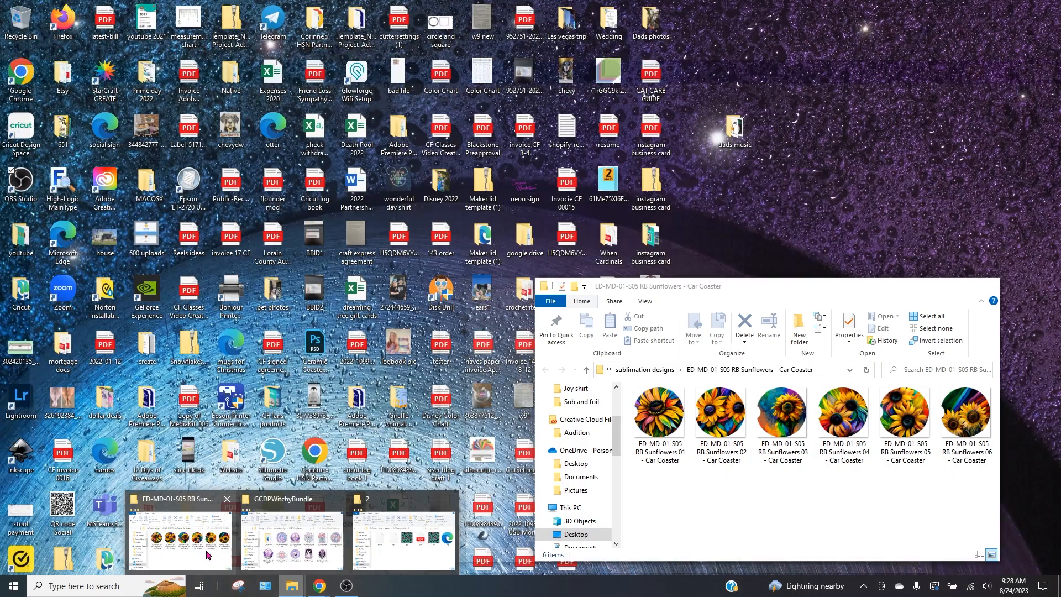
{"action": "left_click", "coordinate": [206, 549]}
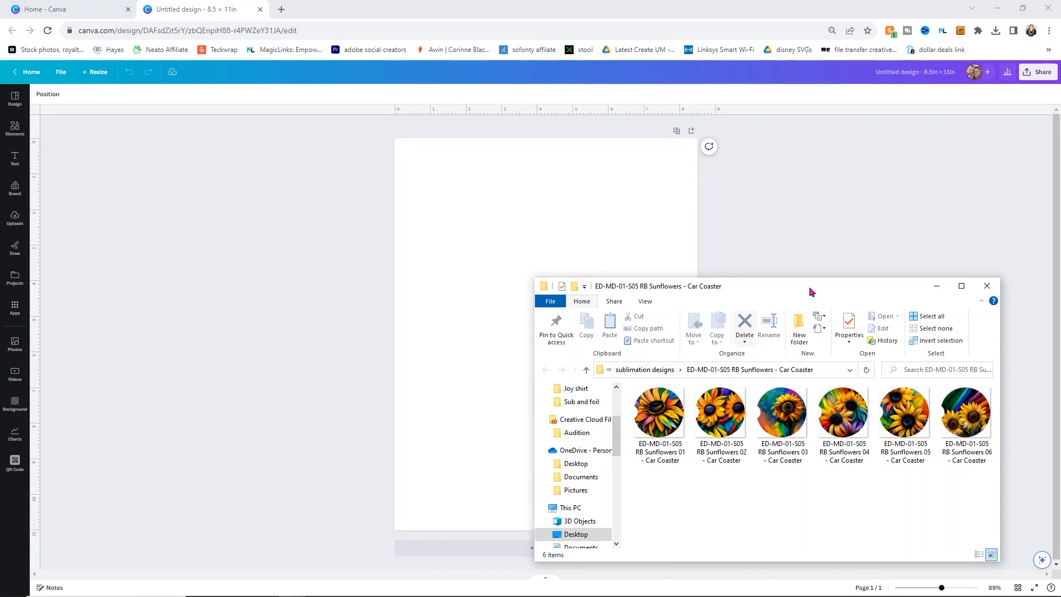
{"action": "left_click_drag", "start_coordinate": [813, 291], "coordinate": [304, 185]}
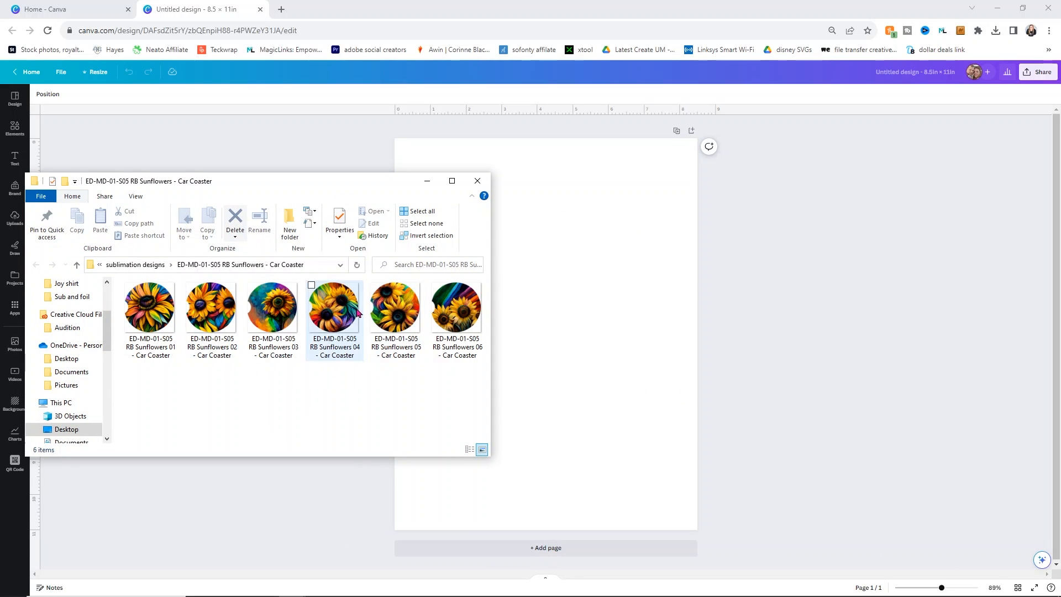
{"action": "left_click", "coordinate": [328, 313]}
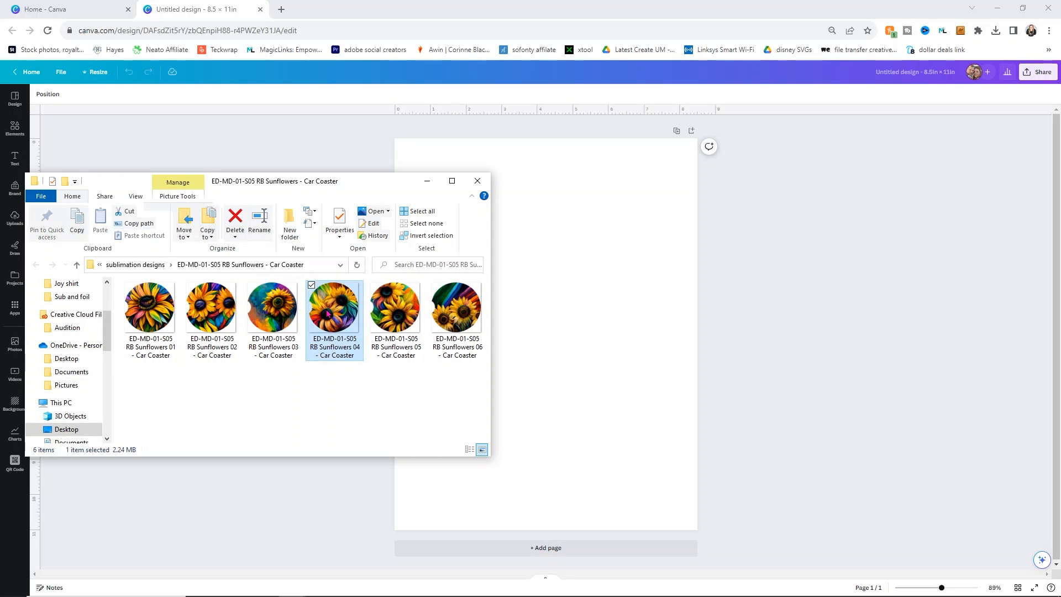
{"action": "left_click_drag", "start_coordinate": [328, 313], "coordinate": [568, 261]}
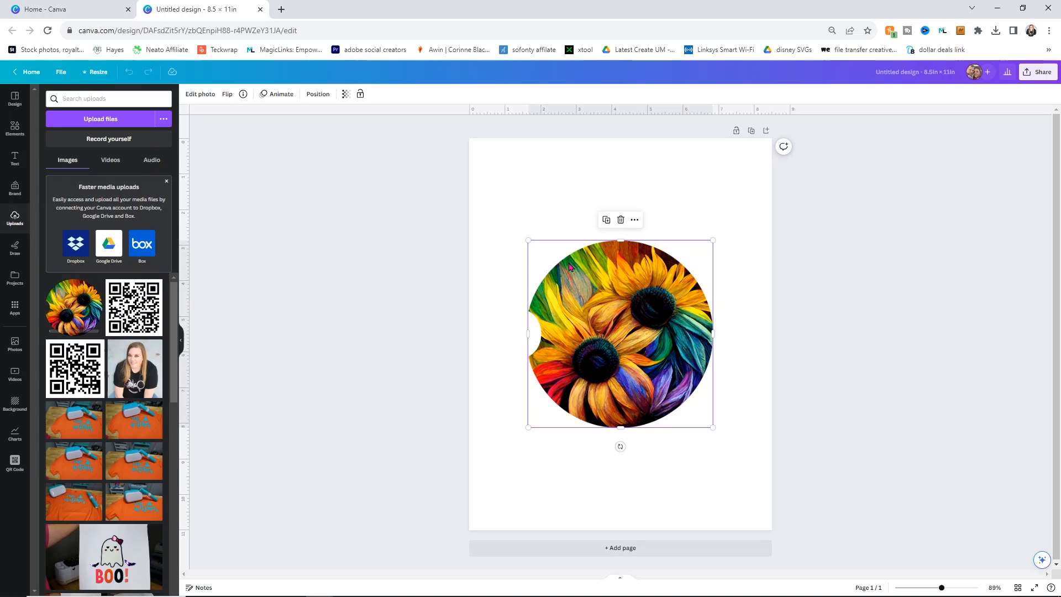
{"action": "left_click_drag", "start_coordinate": [612, 319], "coordinate": [570, 225]}
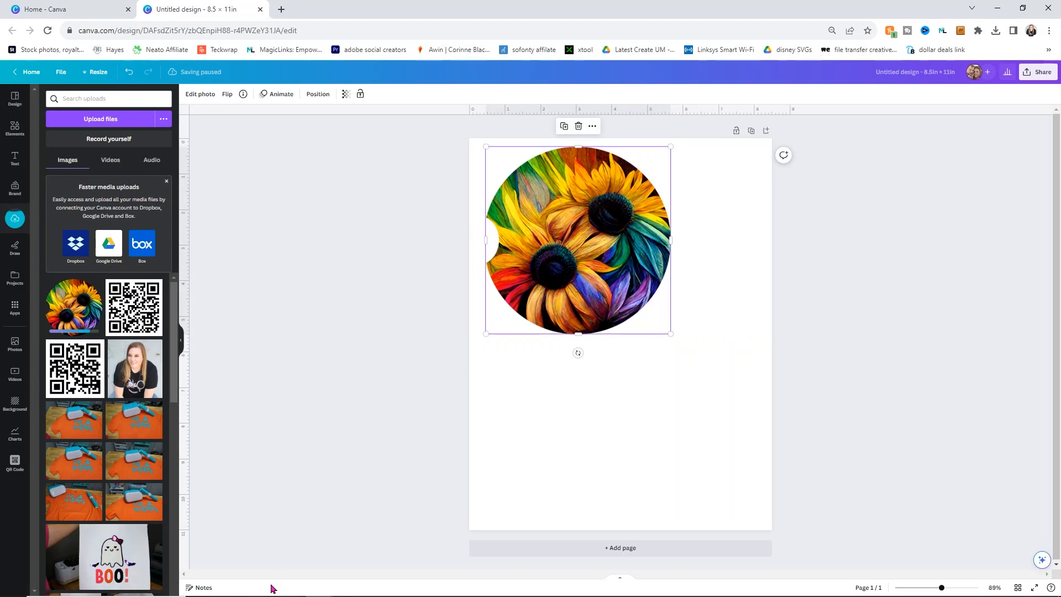
Step: Add the teal skull leopard png from the skull leopard print4 subfolder 2 to the page
{"action": "mouse_move", "coordinate": [291, 585]}
{"action": "left_click", "coordinate": [390, 528]}
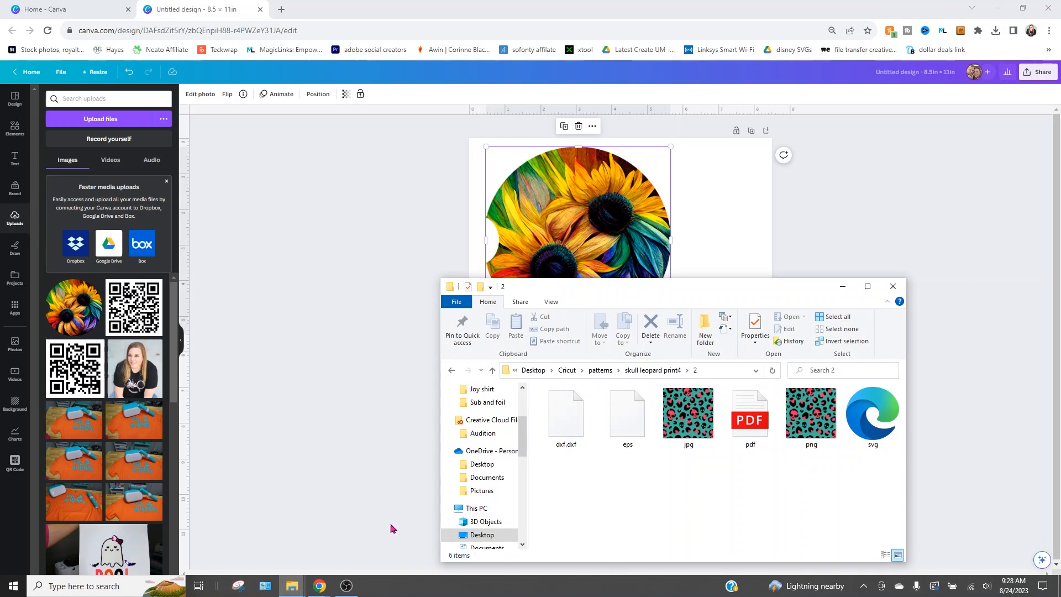
{"action": "left_click_drag", "start_coordinate": [796, 299], "coordinate": [355, 193]}
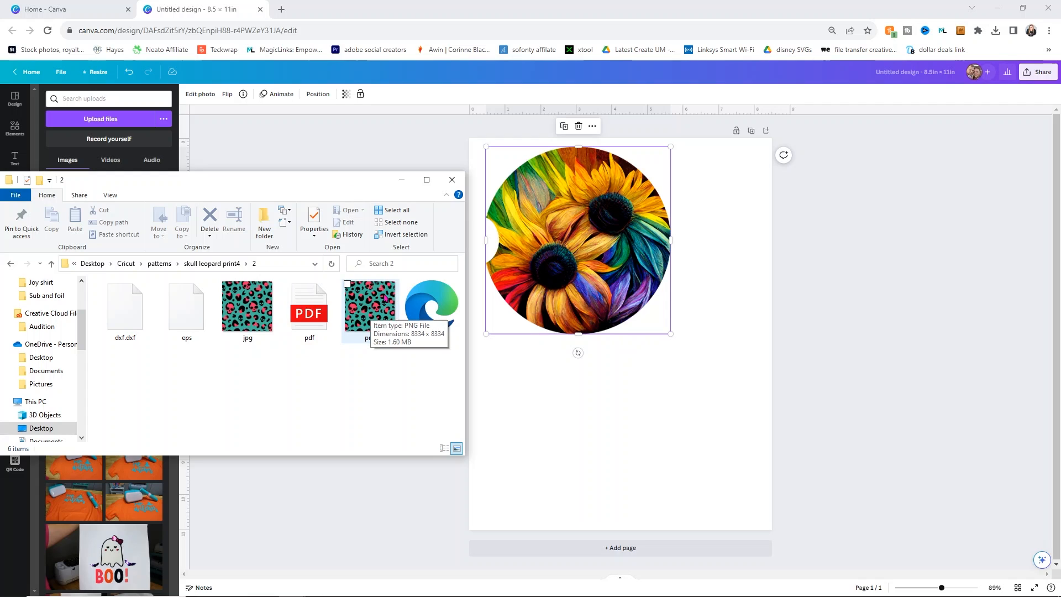
{"action": "left_click_drag", "start_coordinate": [377, 313], "coordinate": [650, 415]}
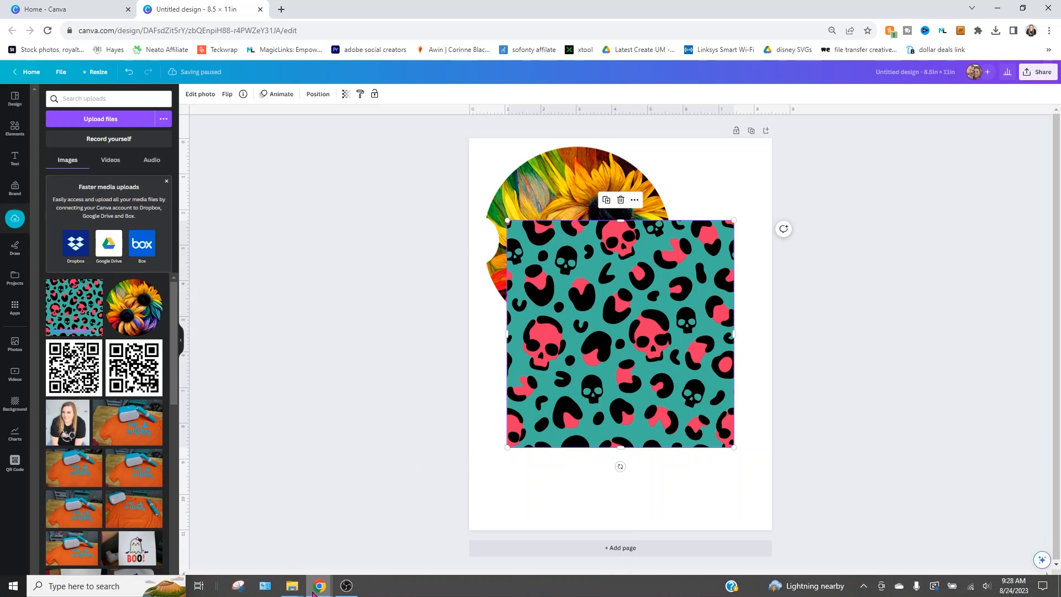
Step: Add the GCDHourGlassSub image from the GCDPWitchyBundle folder and shift it to the page's lower-right corner
{"action": "left_click", "coordinate": [291, 586]}
{"action": "left_click", "coordinate": [284, 530]}
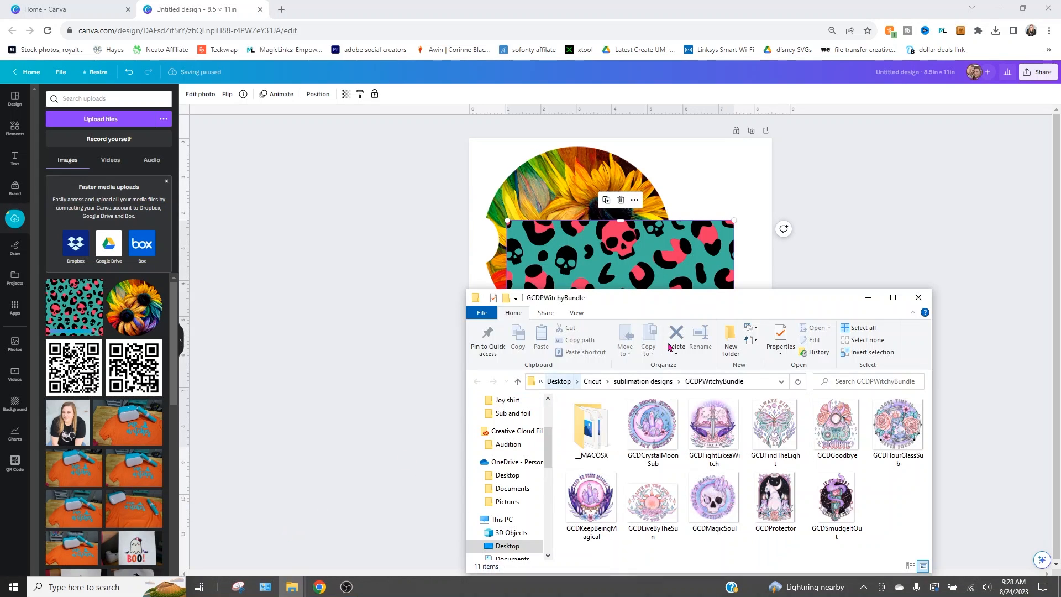
{"action": "left_click_drag", "start_coordinate": [777, 301], "coordinate": [415, 174]}
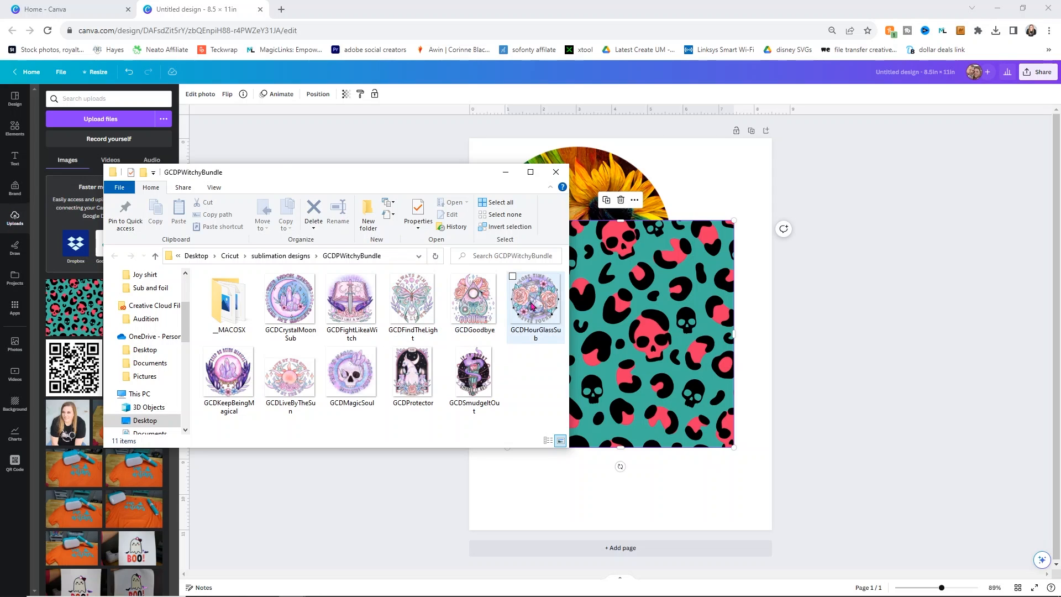
{"action": "left_click_drag", "start_coordinate": [532, 306], "coordinate": [704, 408]}
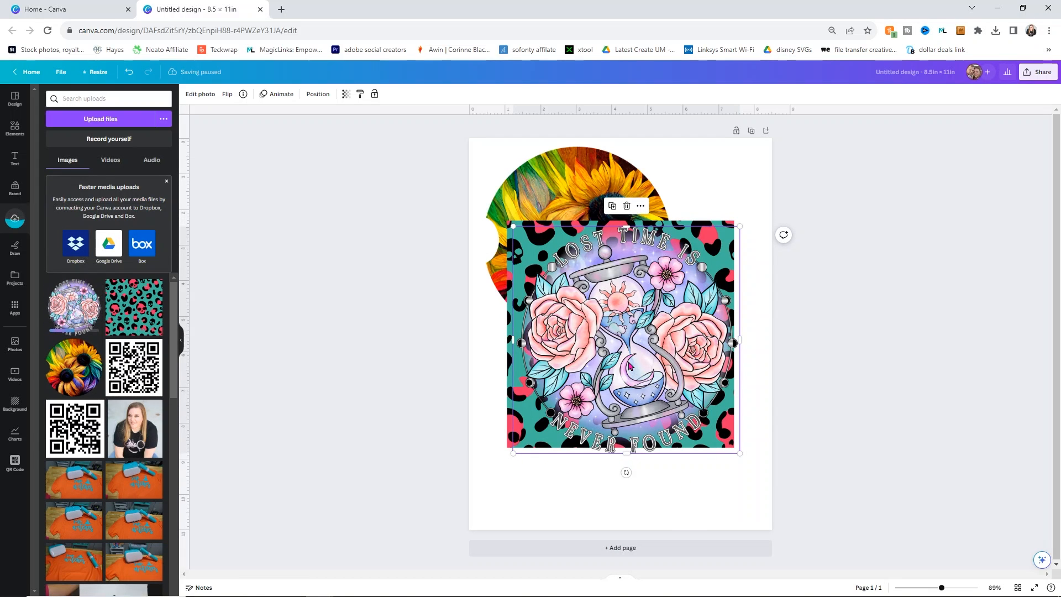
{"action": "left_click_drag", "start_coordinate": [630, 366], "coordinate": [715, 430]}
Step: Shrink the sunflower circle to about 2.8 in and the hourglass image to about 2.7 in, placing the hourglass beside the sunflowers
{"action": "left_click", "coordinate": [629, 287]}
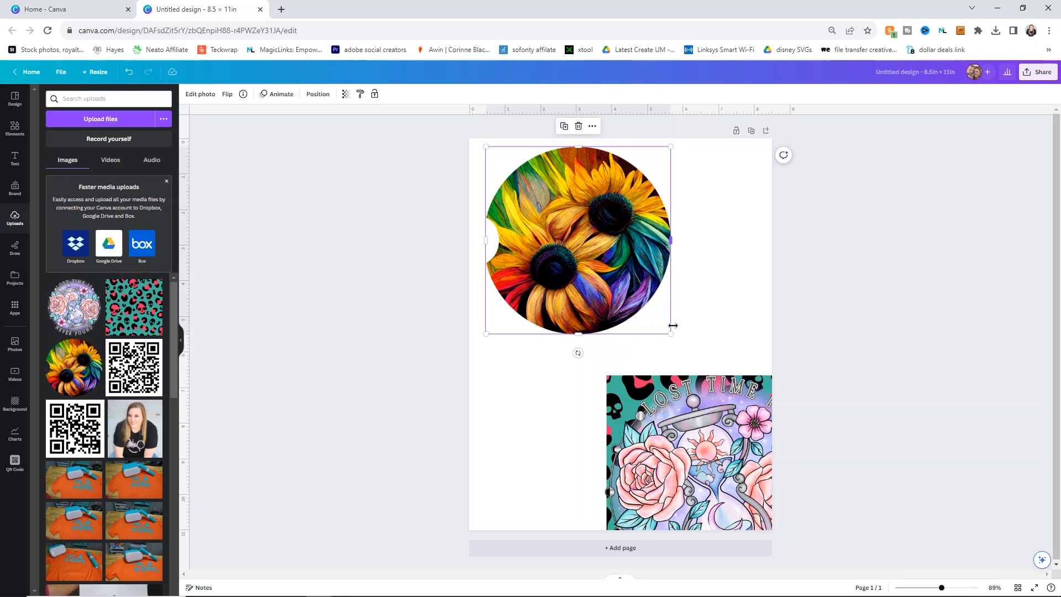
{"action": "left_click_drag", "start_coordinate": [670, 331], "coordinate": [592, 241]}
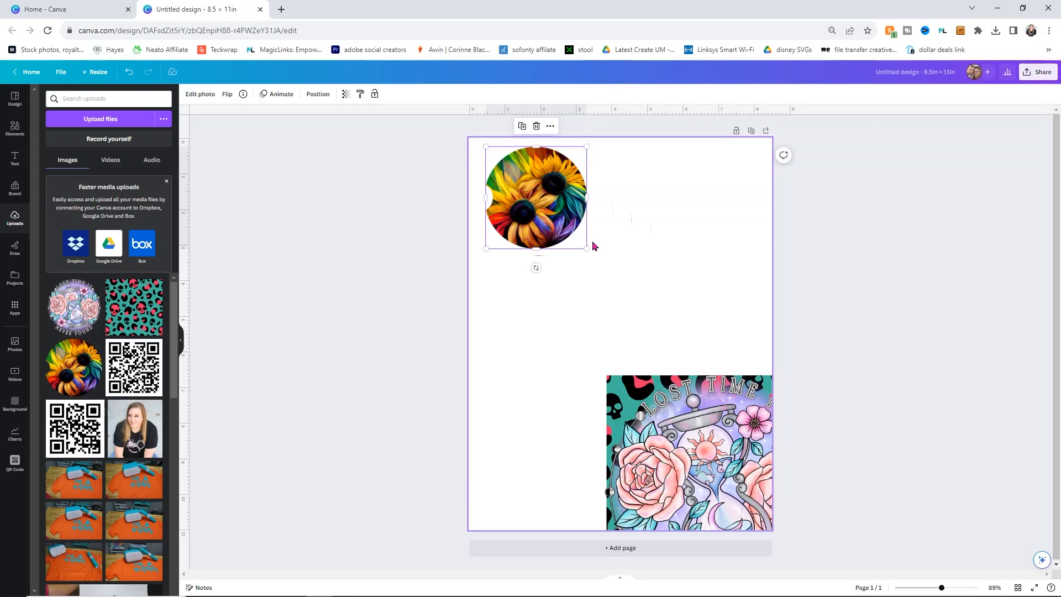
{"action": "left_click_drag", "start_coordinate": [707, 476], "coordinate": [639, 285]}
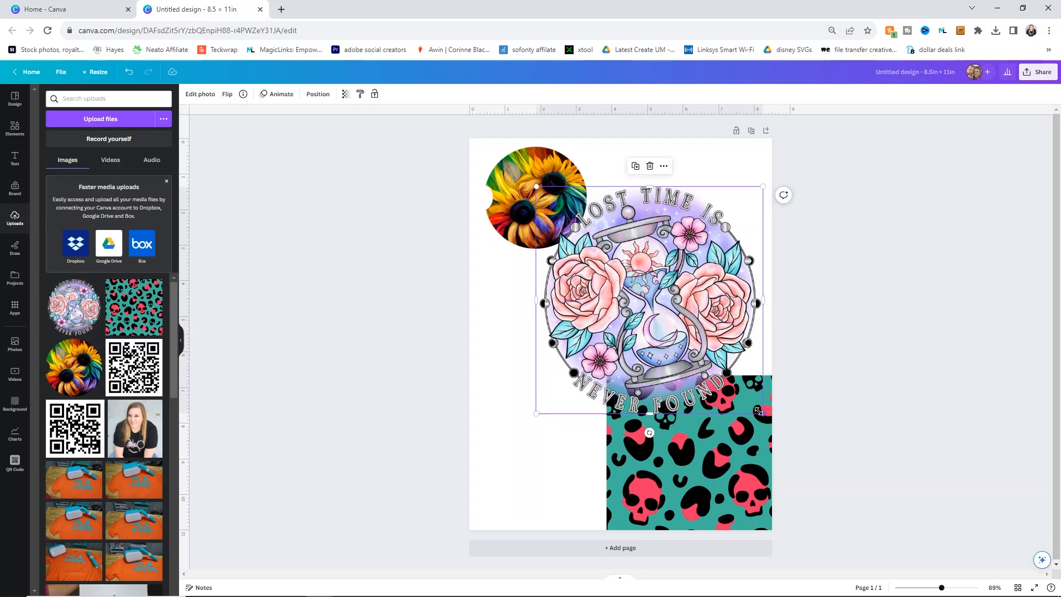
{"action": "left_click_drag", "start_coordinate": [763, 413], "coordinate": [717, 368]}
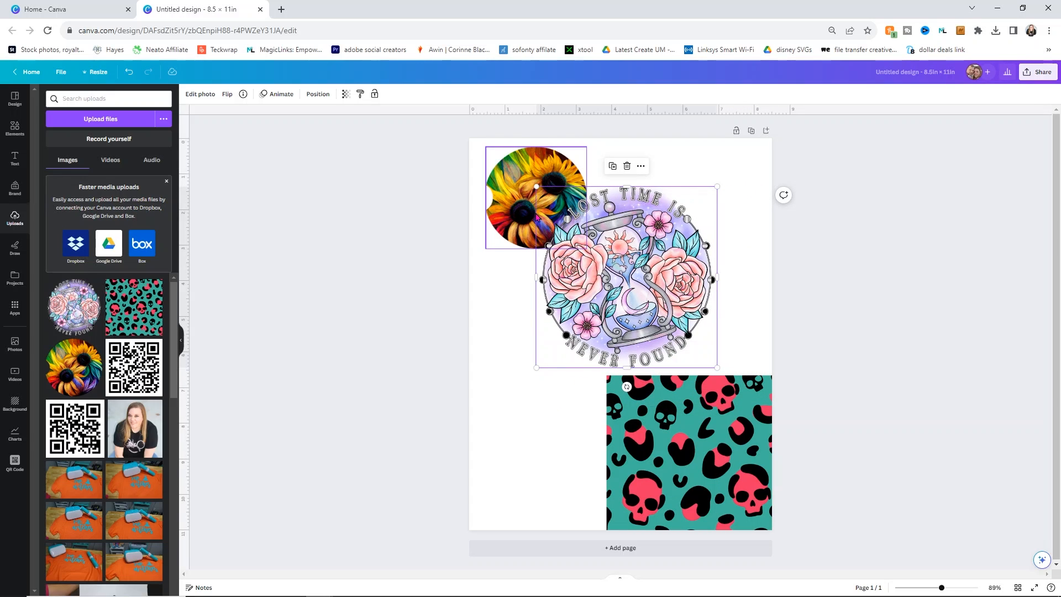
{"action": "left_click_drag", "start_coordinate": [716, 367], "coordinate": [680, 327]}
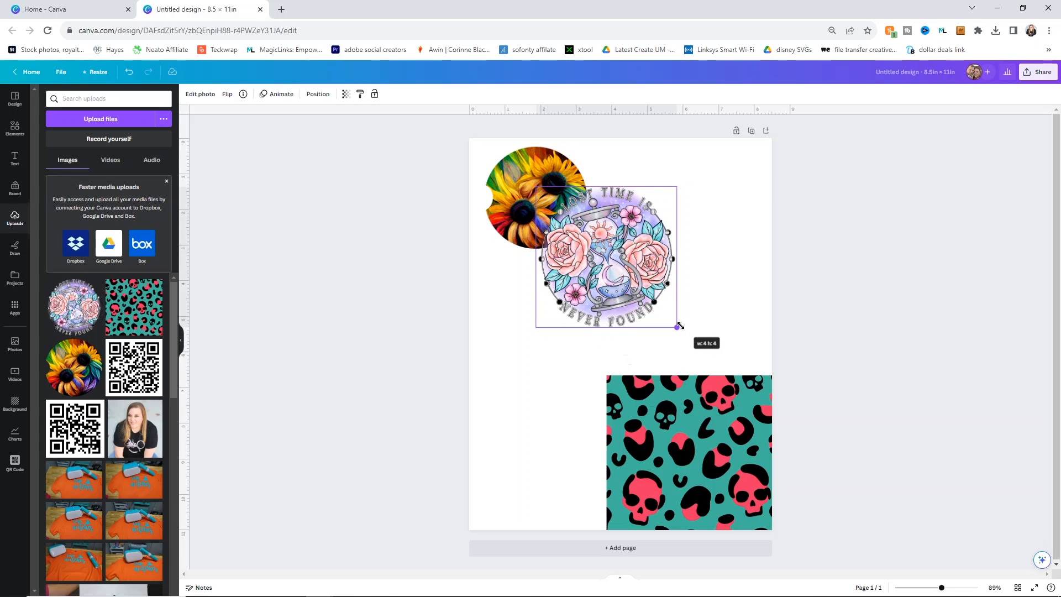
{"action": "left_click_drag", "start_coordinate": [680, 326], "coordinate": [686, 220]}
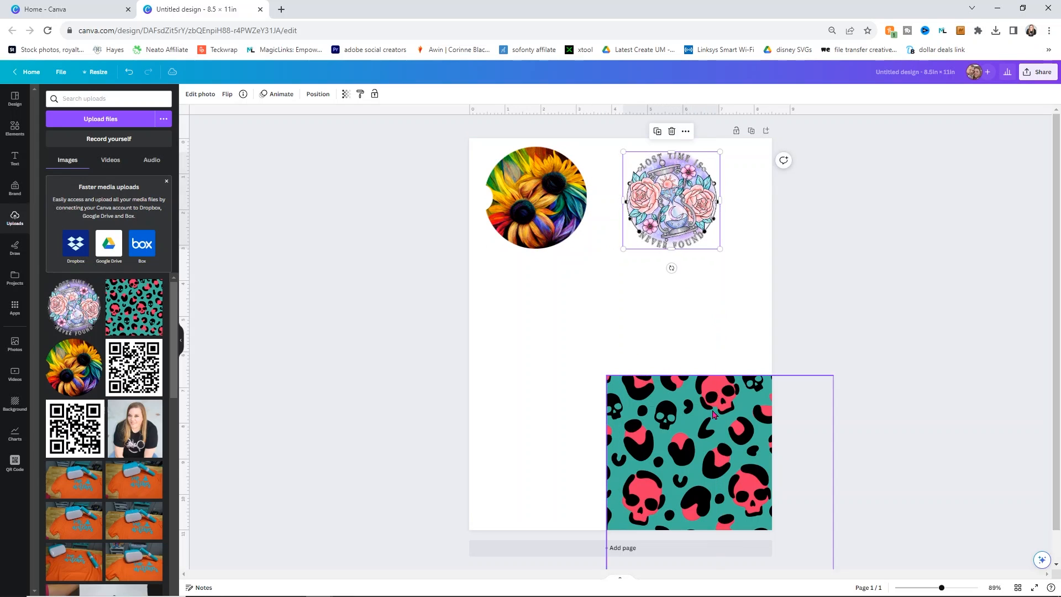
Step: Shrink the teal skull leopard square to about 2.9 in and place it directly below the sunflower circle
{"action": "left_click_drag", "start_coordinate": [728, 440], "coordinate": [622, 337]}
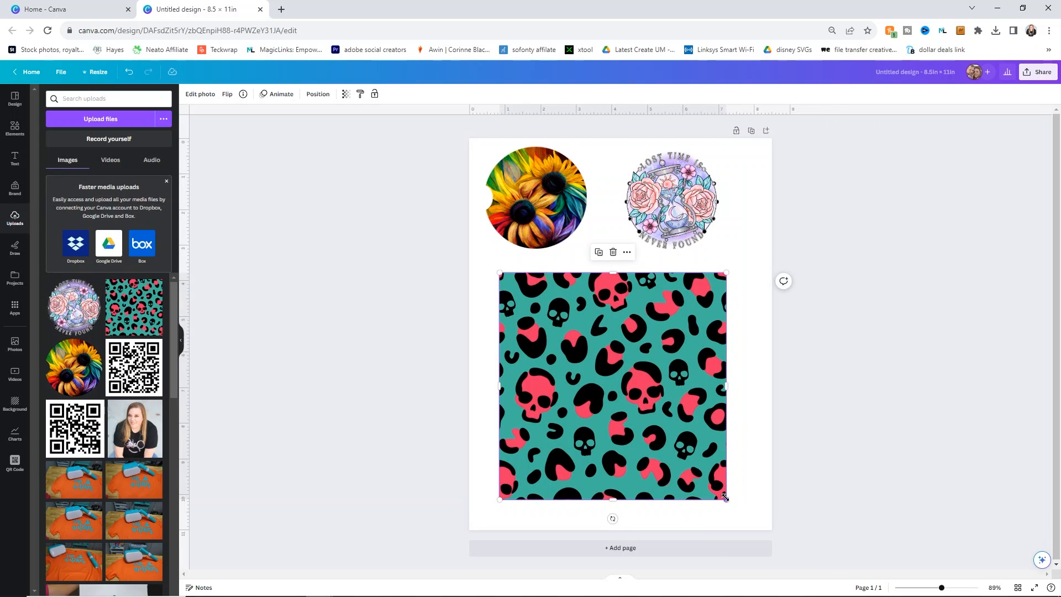
{"action": "left_click_drag", "start_coordinate": [726, 499], "coordinate": [601, 376]}
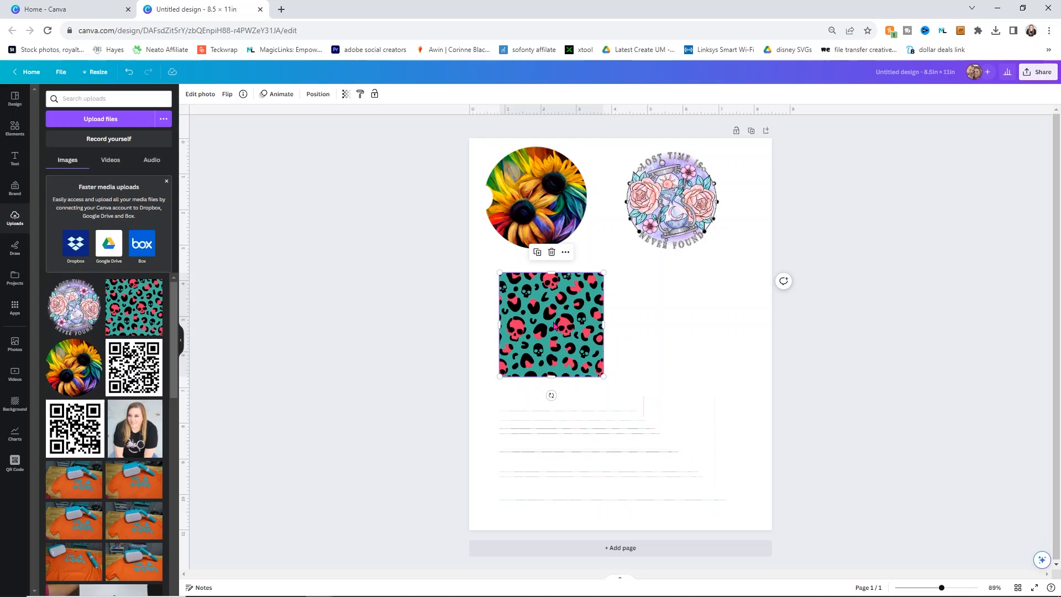
{"action": "mouse_move", "coordinate": [554, 326]}
{"action": "left_mouse_down"}
{"action": "mouse_move", "coordinate": [608, 326]}
{"action": "mouse_move", "coordinate": [542, 300]}
{"action": "mouse_move", "coordinate": [547, 315]}
{"action": "left_mouse_up"}
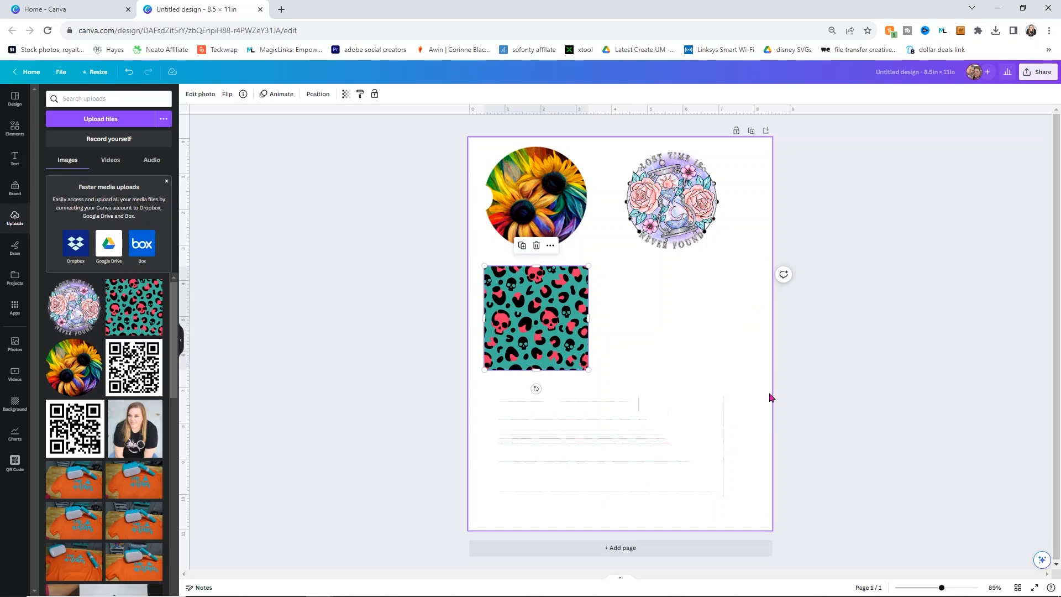
Step: Shift the skull leopard square, hourglass and sunflower images inward, away from the page edges, with space between them
{"action": "left_click", "coordinate": [749, 408]}
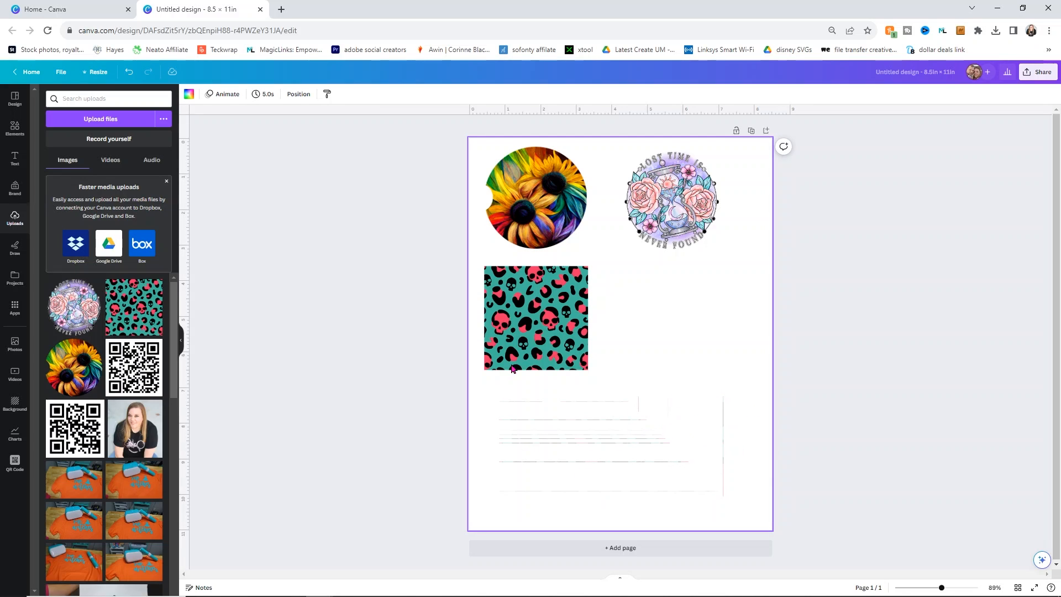
{"action": "left_click_drag", "start_coordinate": [560, 313], "coordinate": [586, 315]}
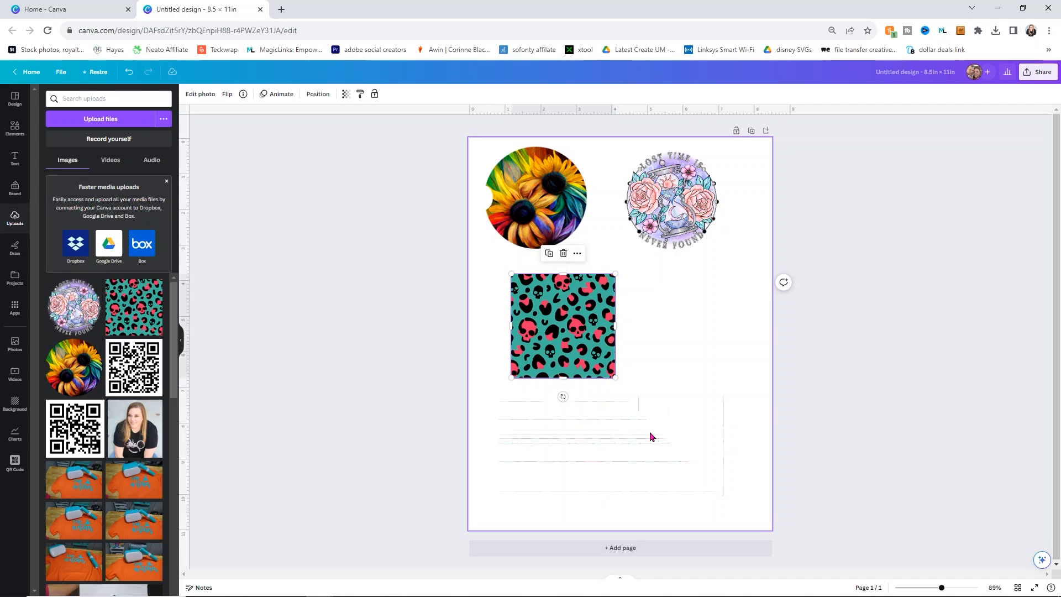
{"action": "left_click", "coordinate": [649, 431]}
{"action": "mouse_move", "coordinate": [585, 370]}
{"action": "left_mouse_down"}
{"action": "mouse_move", "coordinate": [614, 381]}
{"action": "mouse_move", "coordinate": [591, 378]}
{"action": "left_mouse_up"}
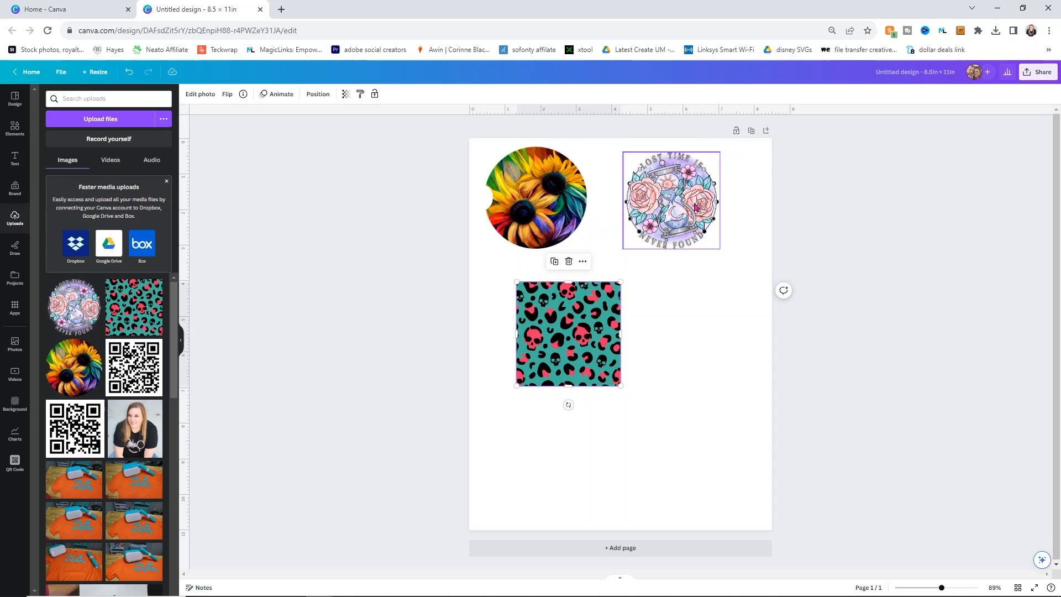
{"action": "left_click_drag", "start_coordinate": [695, 207], "coordinate": [718, 227]}
{"action": "left_click_drag", "start_coordinate": [565, 199], "coordinate": [586, 210]}
{"action": "left_click_drag", "start_coordinate": [607, 320], "coordinate": [608, 335]}
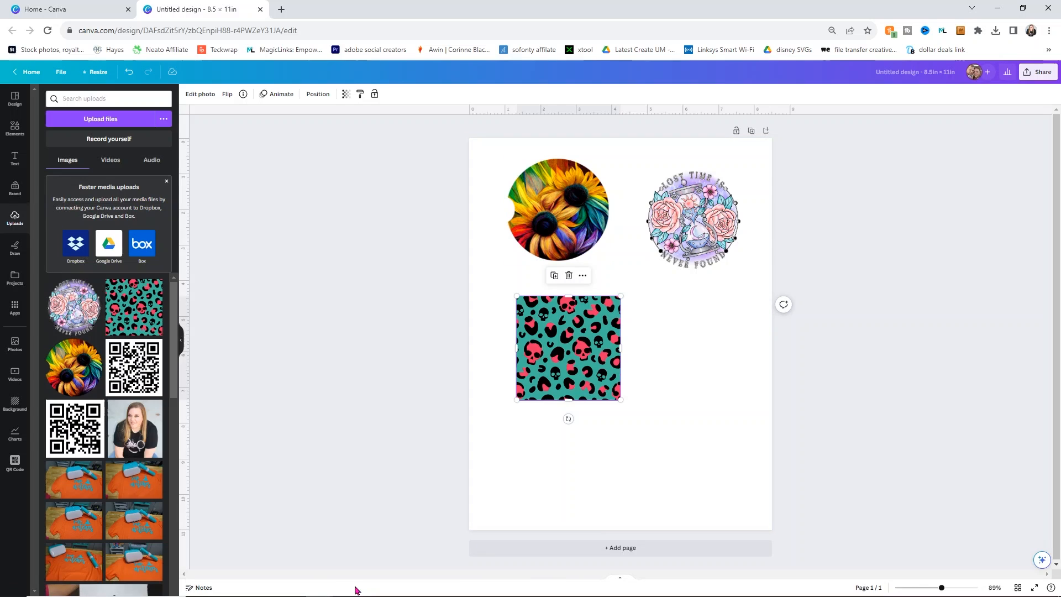
Step: Add the GCDCrystalMoonSub image from the GCDPWitchyBundle folder, shrink it to about 2.7 in and place it below the hourglass image
{"action": "mouse_move", "coordinate": [351, 593]}
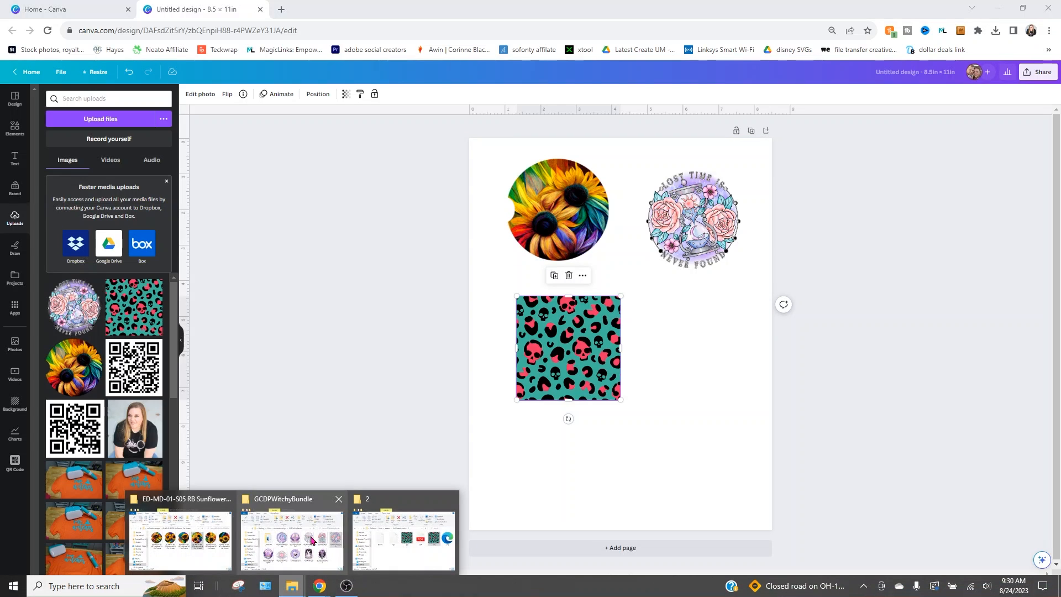
{"action": "left_click", "coordinate": [285, 531]}
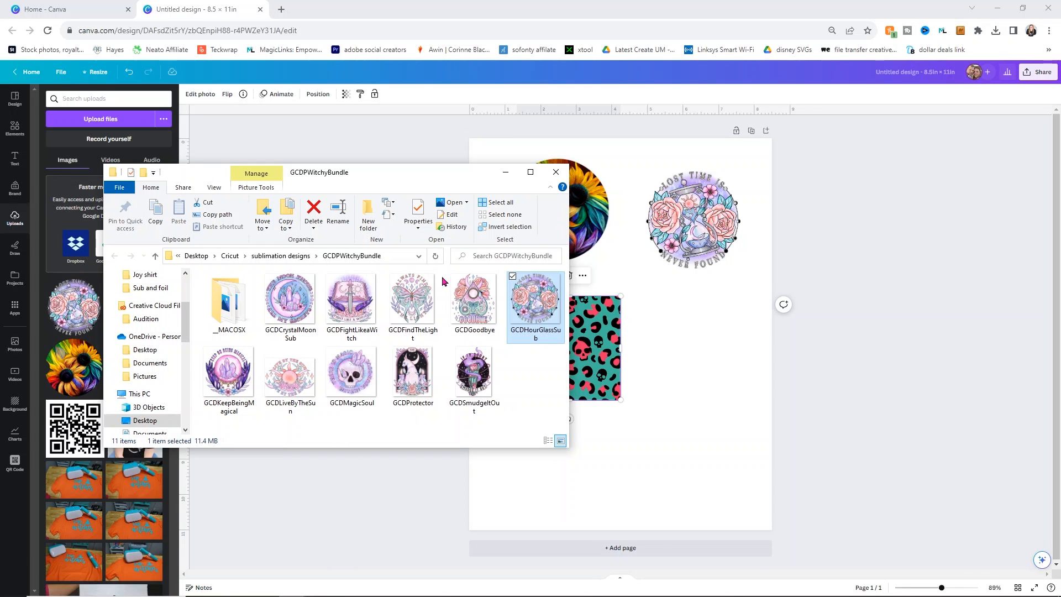
{"action": "left_click", "coordinate": [296, 304]}
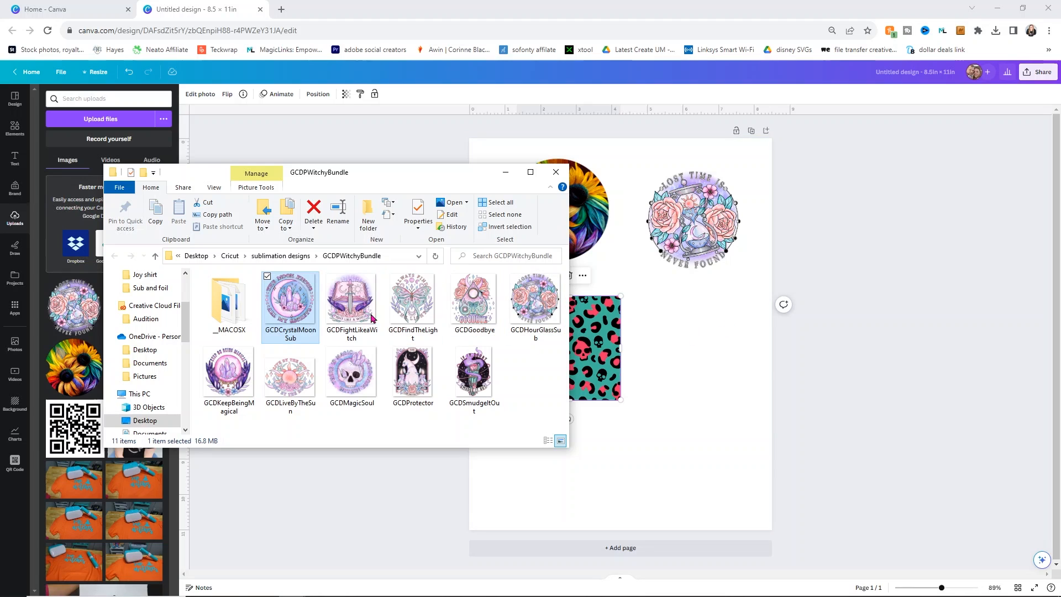
{"action": "left_click_drag", "start_coordinate": [290, 301], "coordinate": [694, 358]}
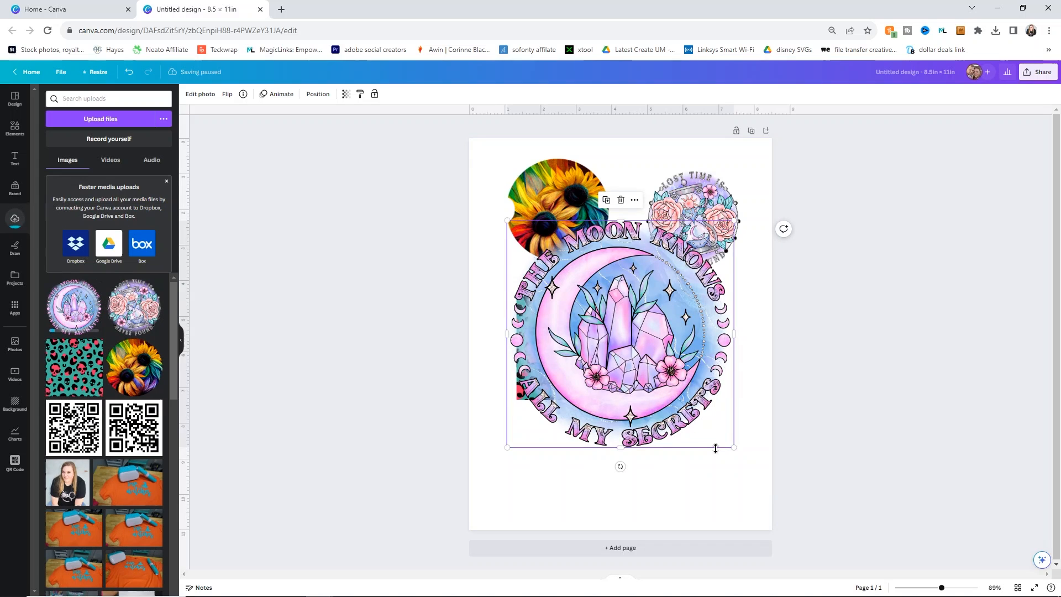
{"action": "left_click_drag", "start_coordinate": [733, 448], "coordinate": [717, 361]}
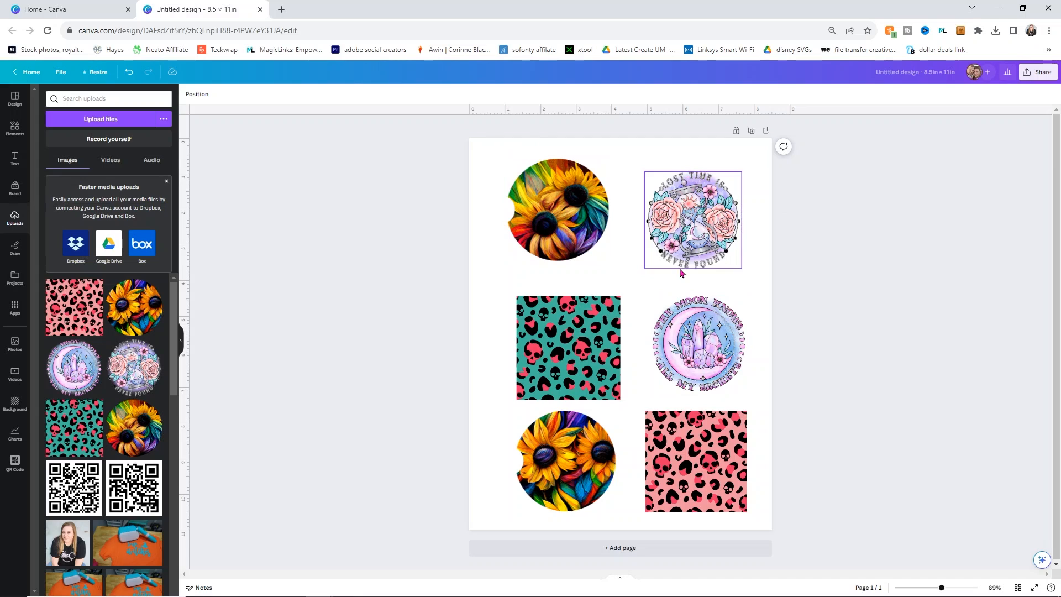
{"action": "left_click_drag", "start_coordinate": [439, 131], "coordinate": [799, 533]}
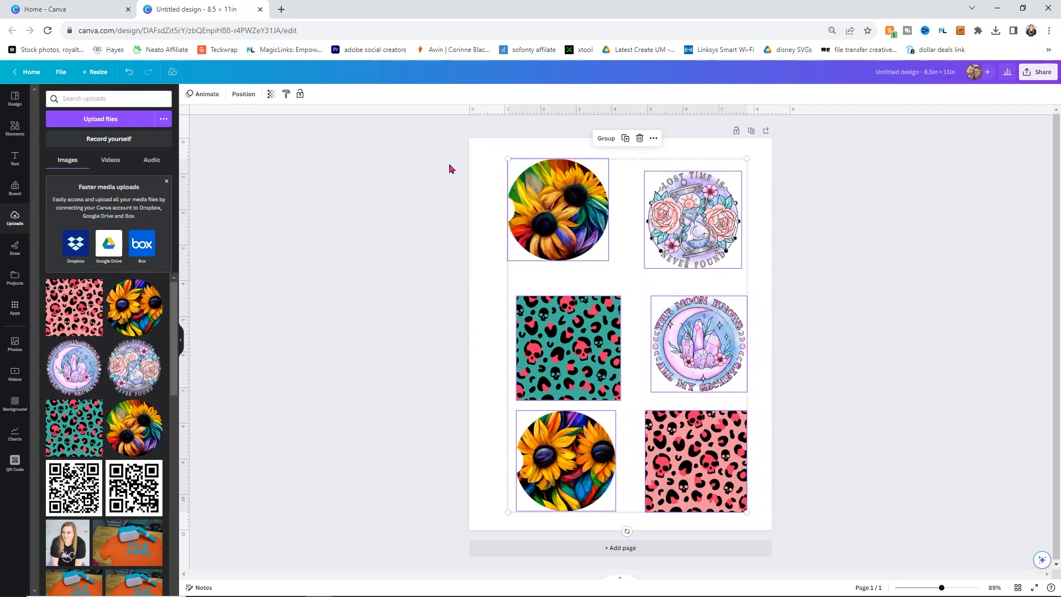
{"action": "left_click", "coordinate": [823, 236]}
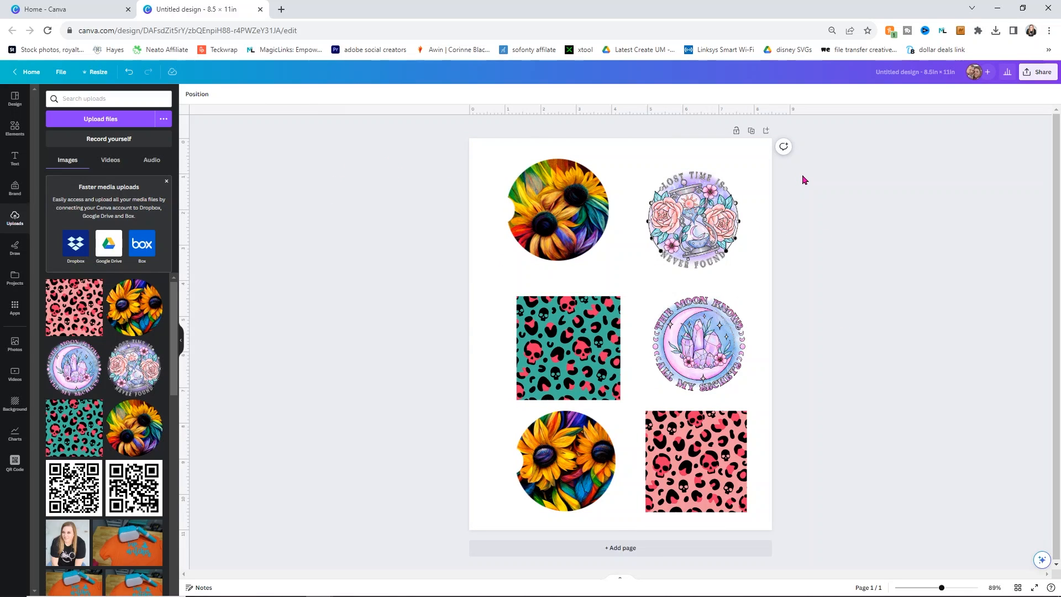
Step: Flip the hourglass image horizontally and flip it back to its original orientation
{"action": "right_click", "coordinate": [708, 207]}
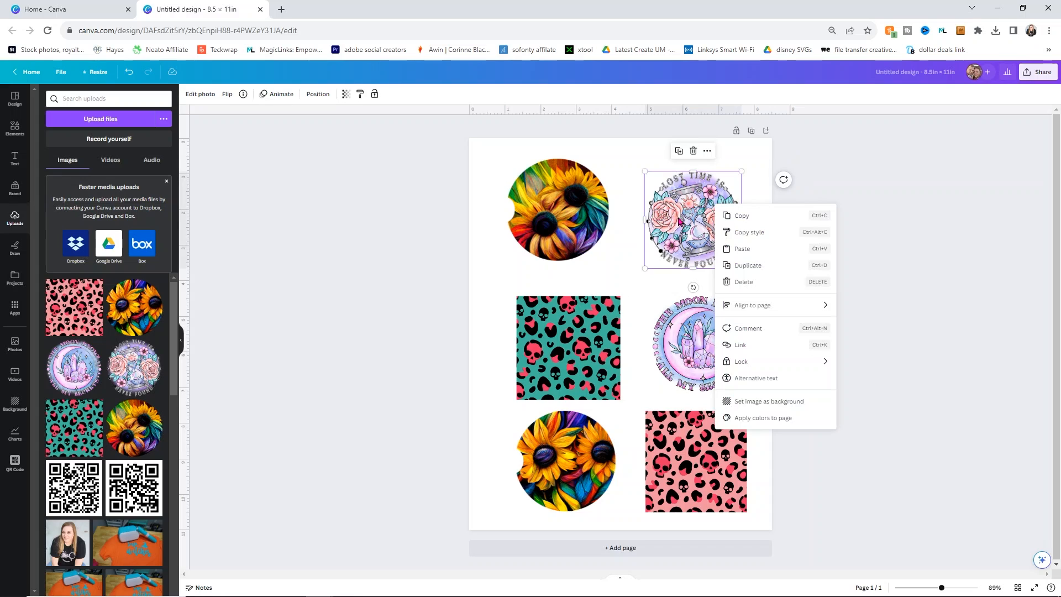
{"action": "left_click", "coordinate": [697, 211]}
{"action": "left_click", "coordinate": [226, 95]}
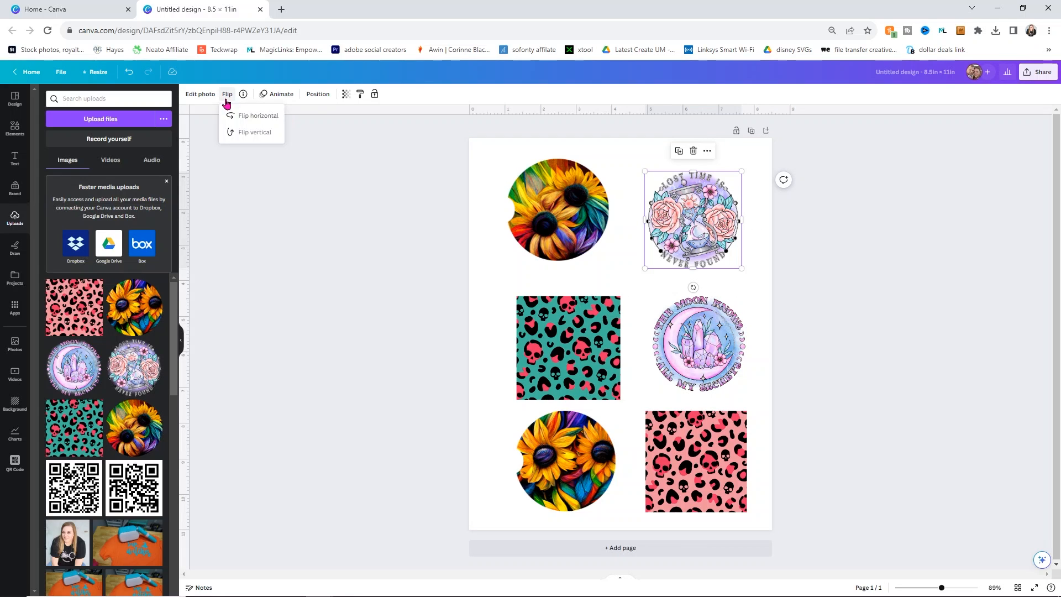
{"action": "left_click", "coordinate": [232, 117]}
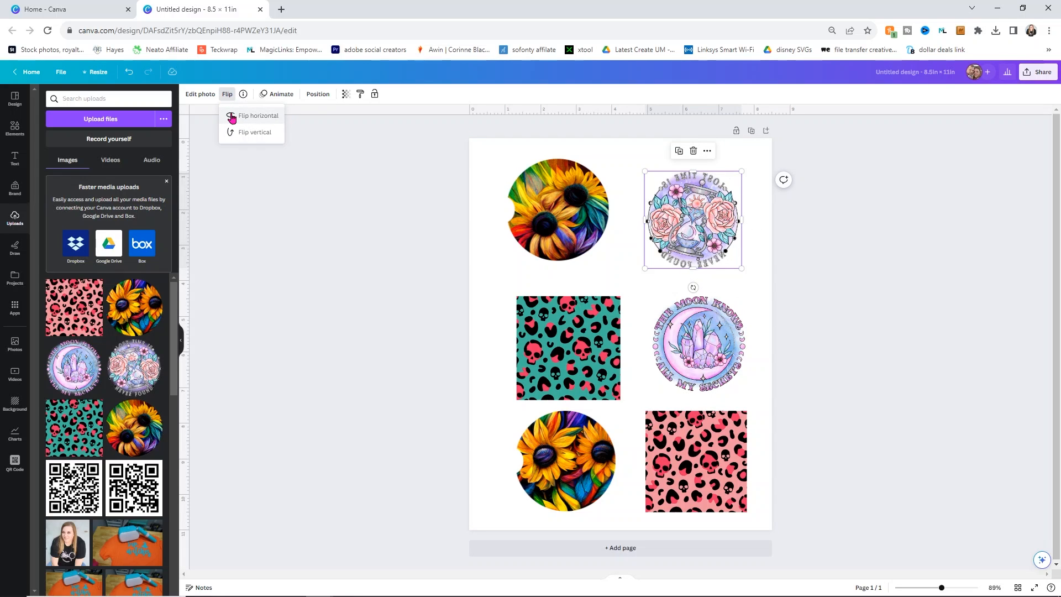
{"action": "left_click", "coordinate": [231, 116]}
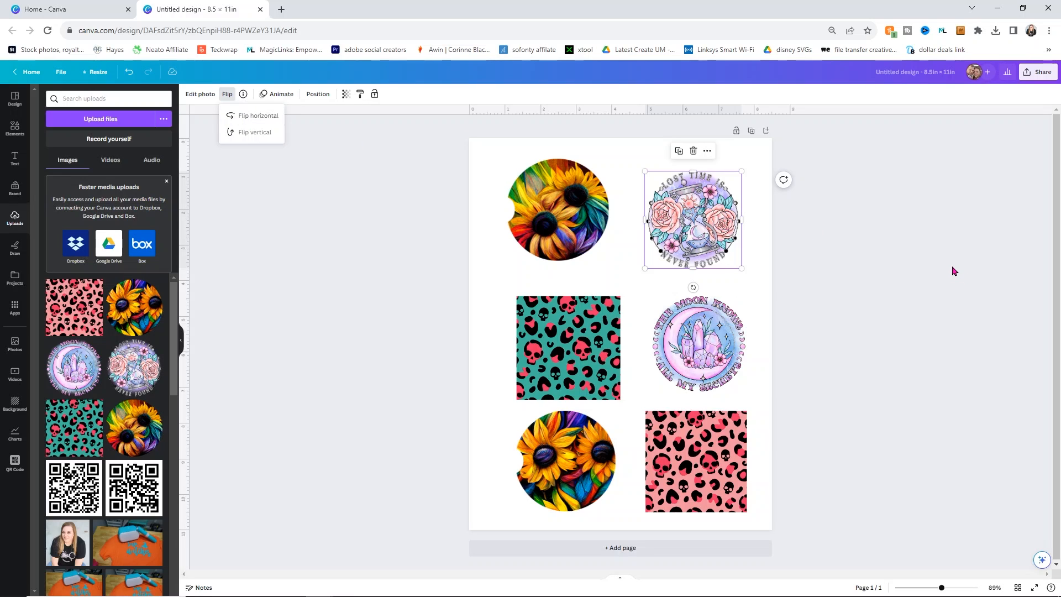
{"action": "left_click", "coordinate": [937, 260]}
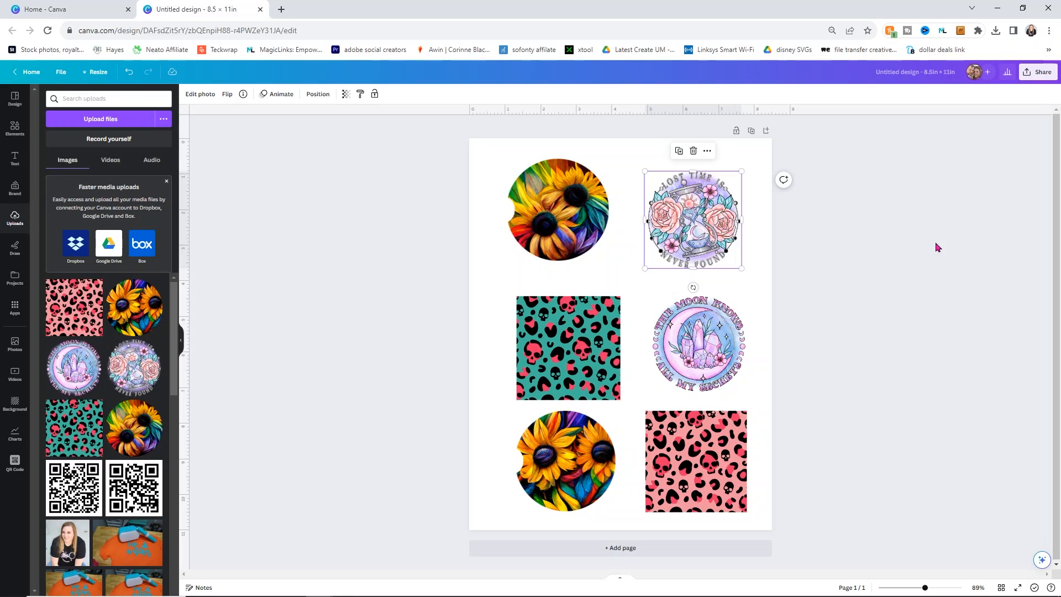
Step: Open the design's download options and set the file type to PDF Print
{"action": "left_click", "coordinate": [1030, 78]}
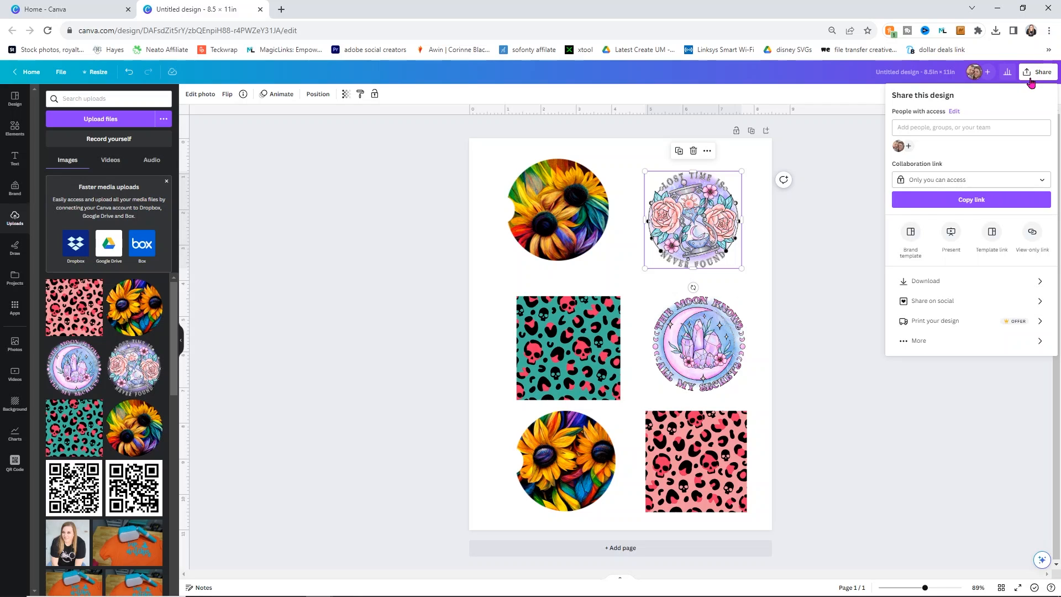
{"action": "left_click", "coordinate": [916, 282]}
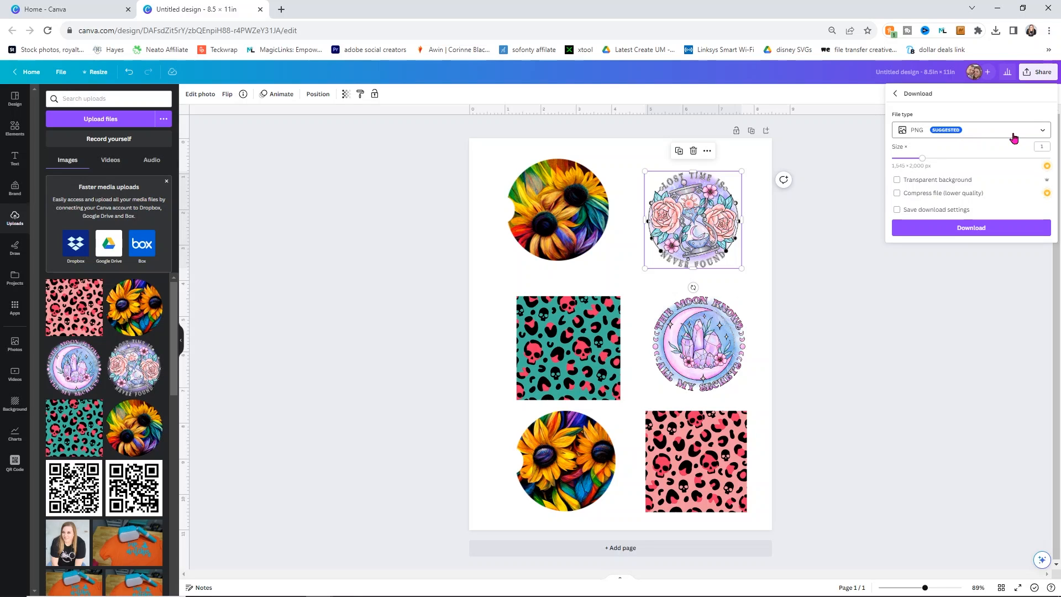
{"action": "left_click", "coordinate": [1042, 133]}
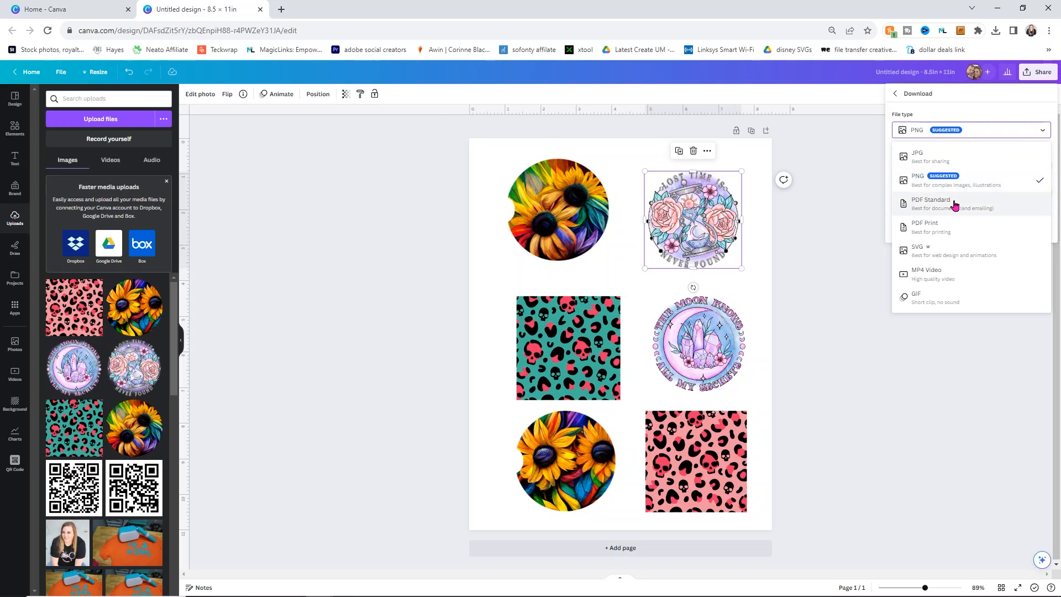
{"action": "left_click", "coordinate": [941, 228]}
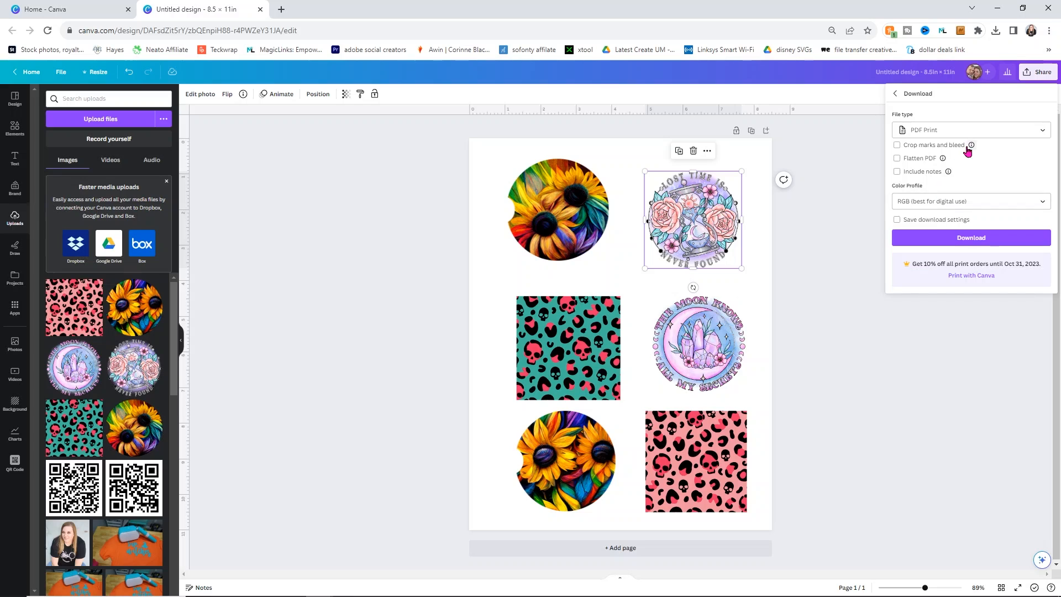
Step: Switch the download's color profile to CMYK and back to RGB (best for digital use)
{"action": "left_click", "coordinate": [953, 206]}
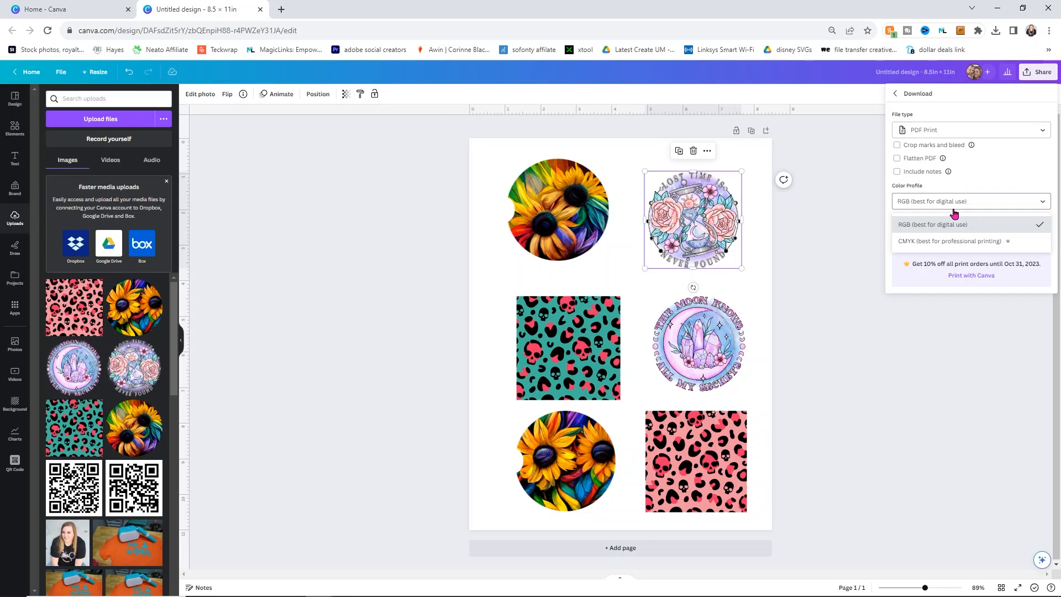
{"action": "left_click", "coordinate": [937, 247]}
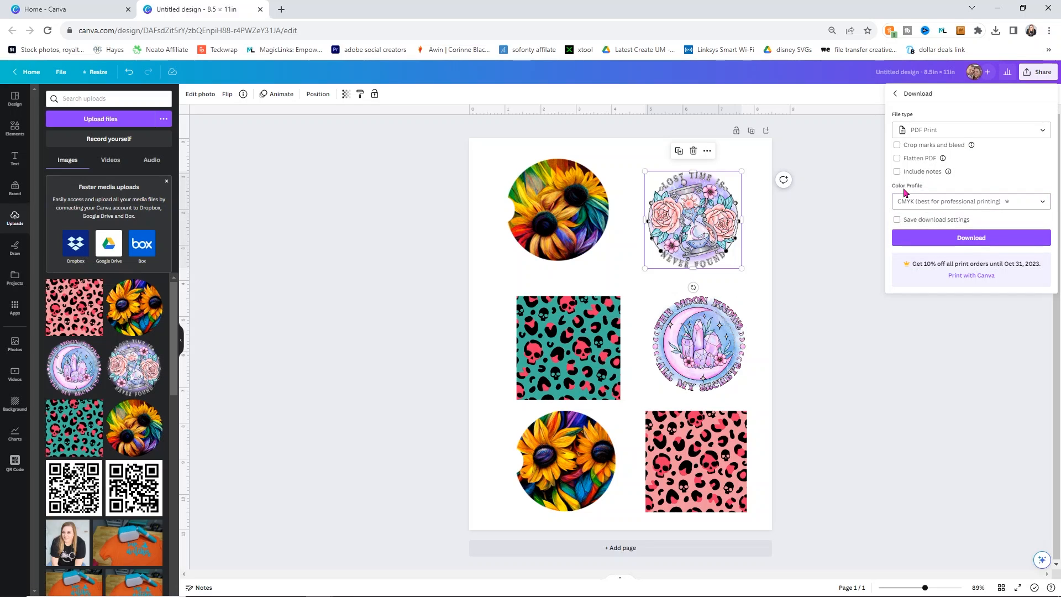
{"action": "left_click", "coordinate": [1010, 205]}
{"action": "left_click", "coordinate": [911, 227]}
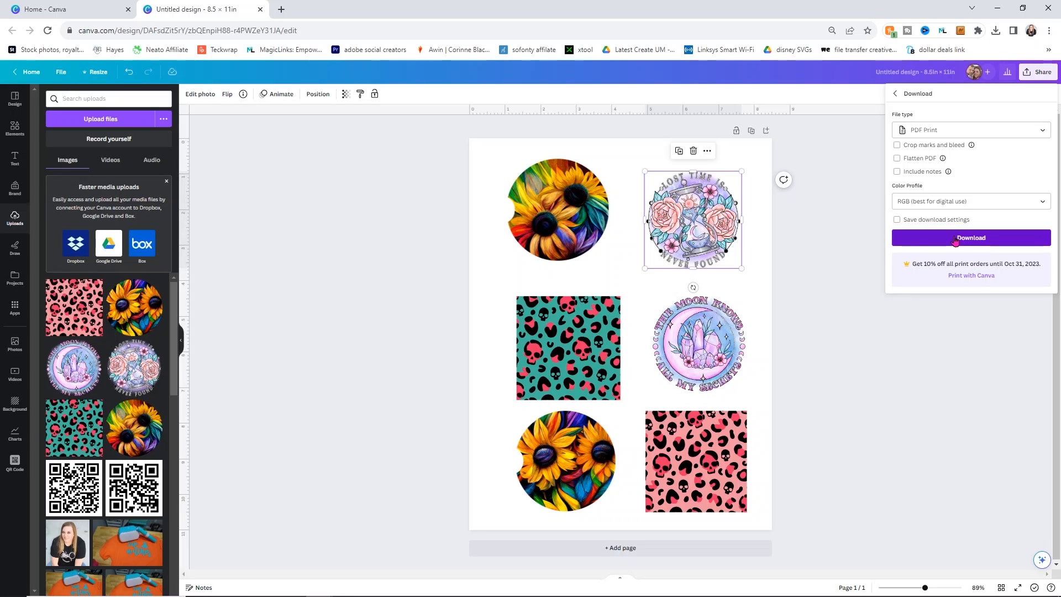
Step: Download the design and save it as "car coaster video" in the patterns folder
{"action": "left_click", "coordinate": [956, 238]}
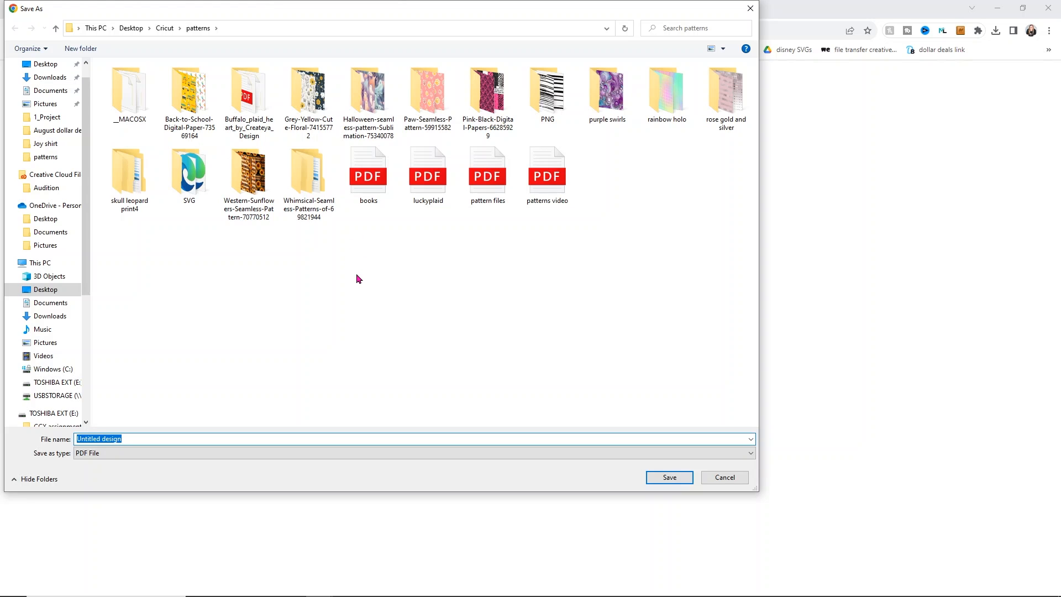
{"action": "type", "text": "car coas"}
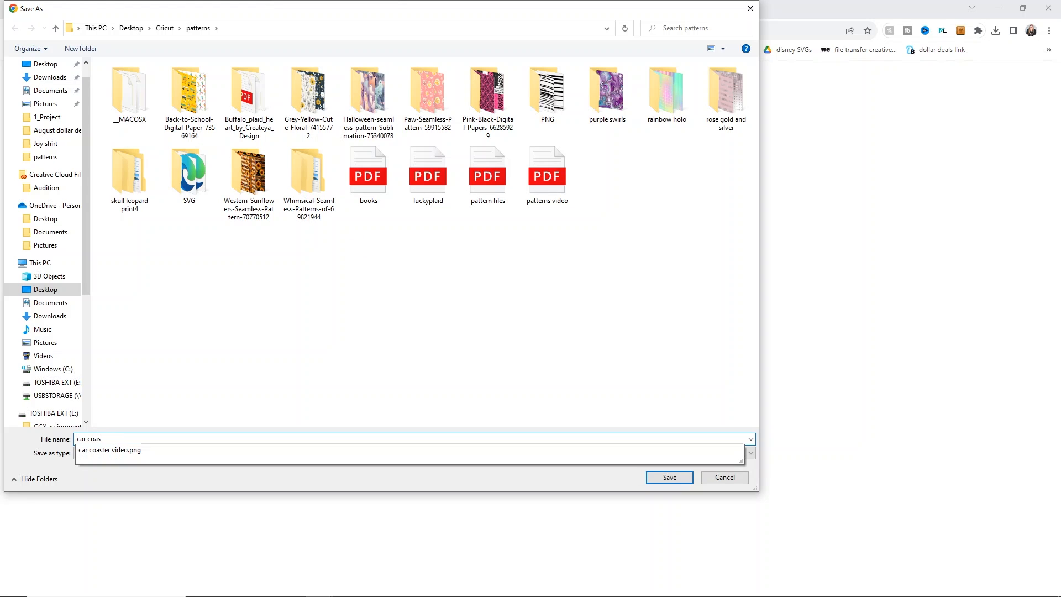
{"action": "type", "text": "ter video"}
{"action": "left_click", "coordinate": [666, 479]}
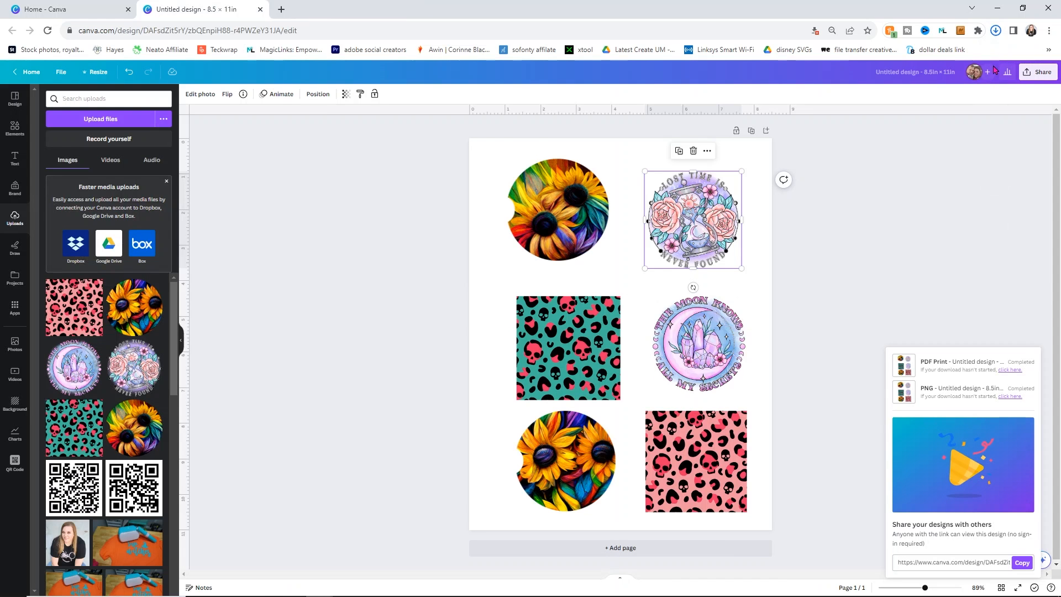
Step: Open the downloaded car coaster video.pdf and bring up its print settings
{"action": "left_click", "coordinate": [992, 34]}
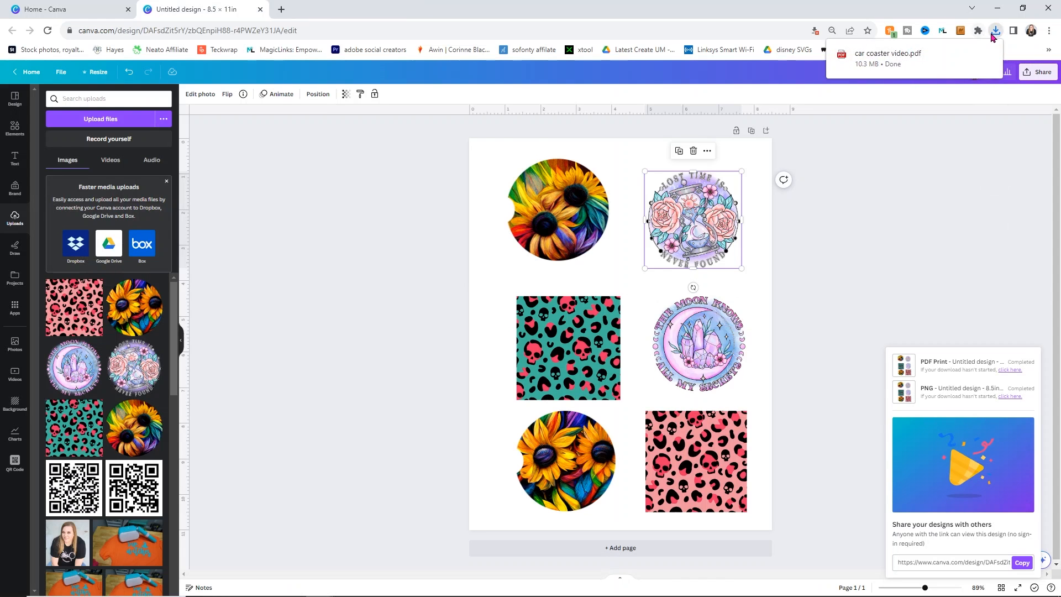
{"action": "left_click", "coordinate": [893, 68]}
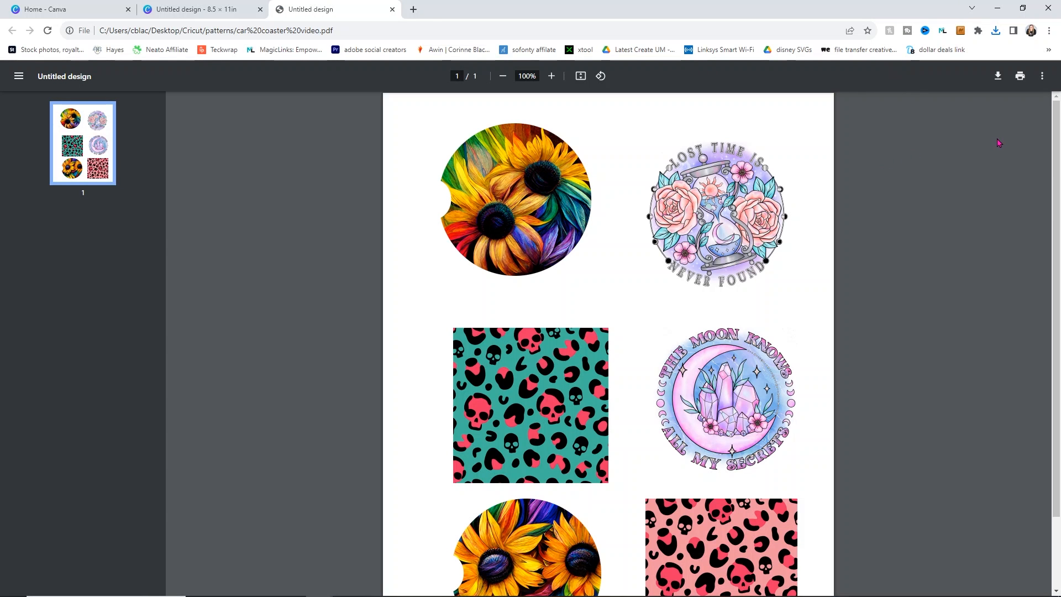
{"action": "left_click", "coordinate": [1019, 78]}
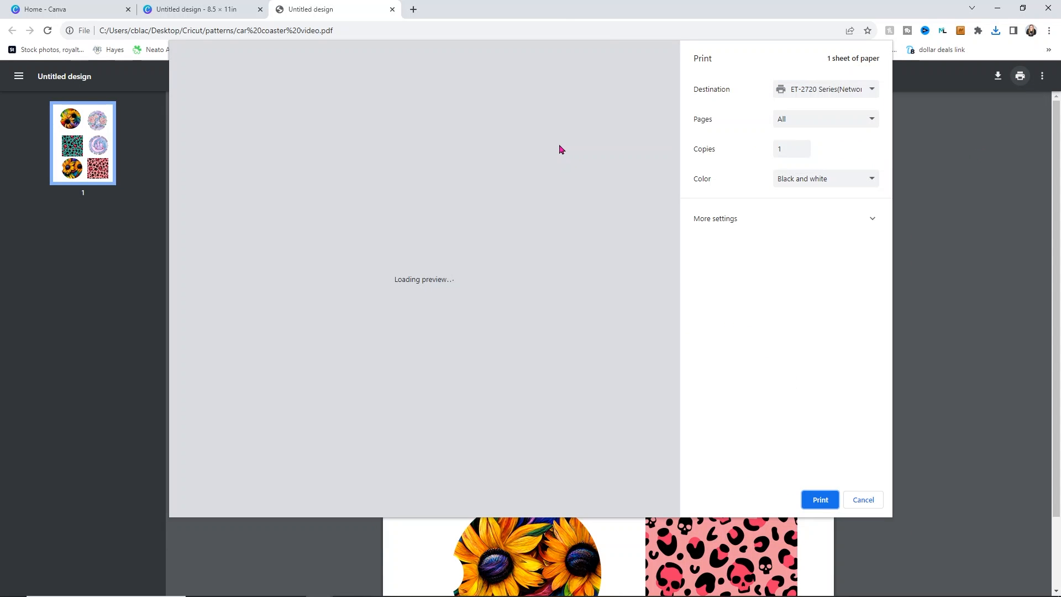
Step: Set the print destination to ST-4000 Series(Network) and the color option to Color
{"action": "left_click", "coordinate": [804, 95]}
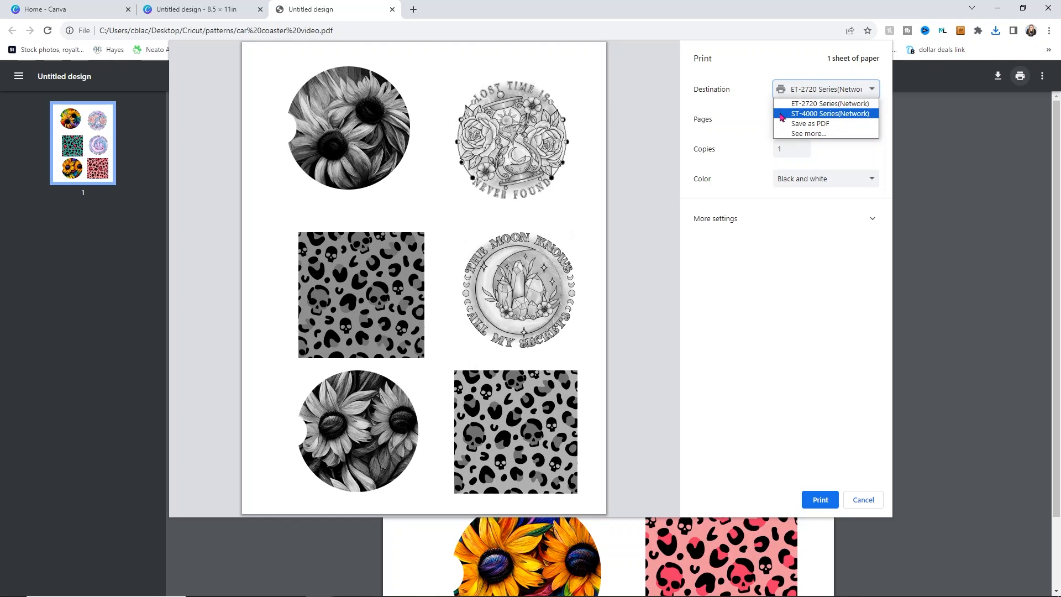
{"action": "left_click", "coordinate": [817, 115]}
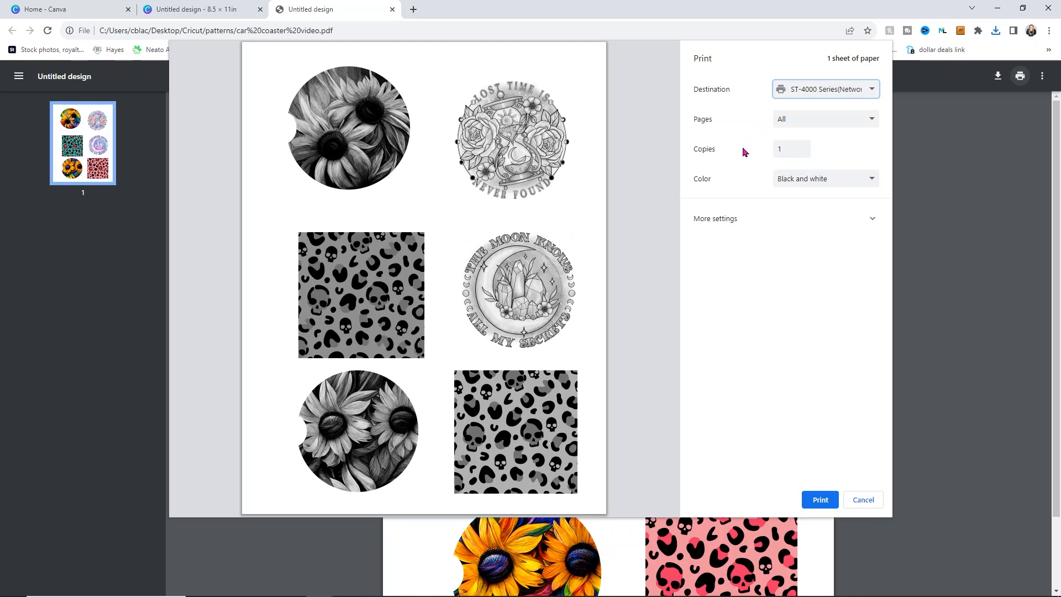
{"action": "left_click", "coordinate": [829, 180]}
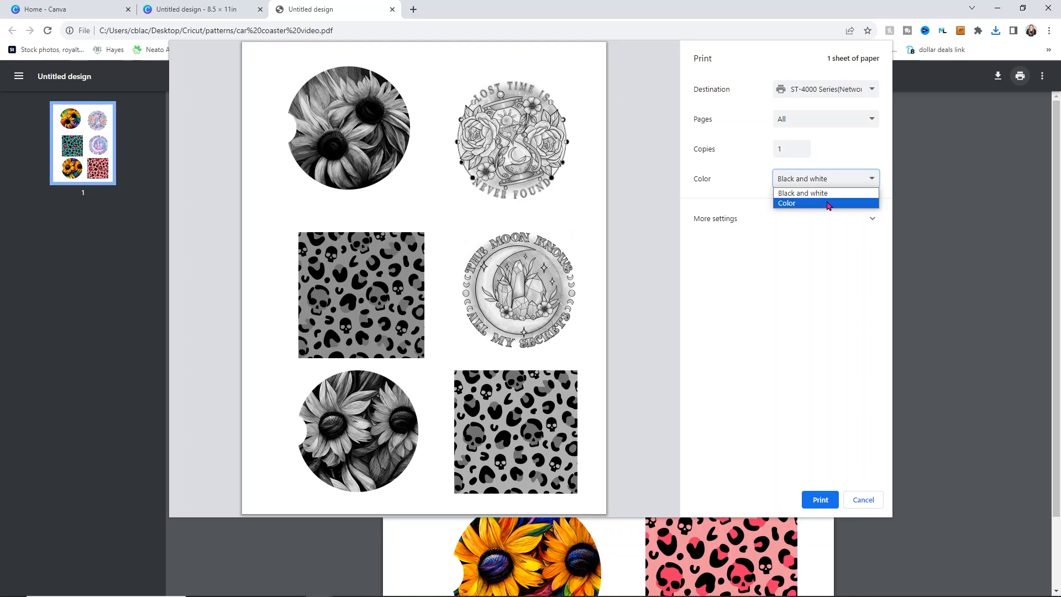
{"action": "left_click", "coordinate": [827, 203]}
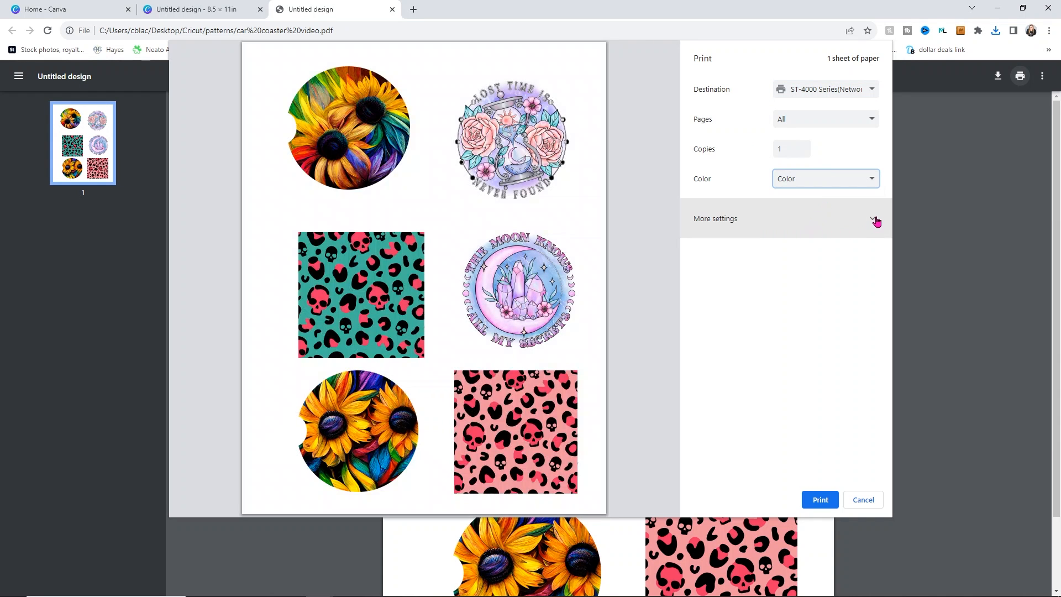
Step: In the system print dialog's ST-4000 preferences, set the paper type to Premium Presentation Paper Matte and the quality to High
{"action": "left_click", "coordinate": [875, 220]}
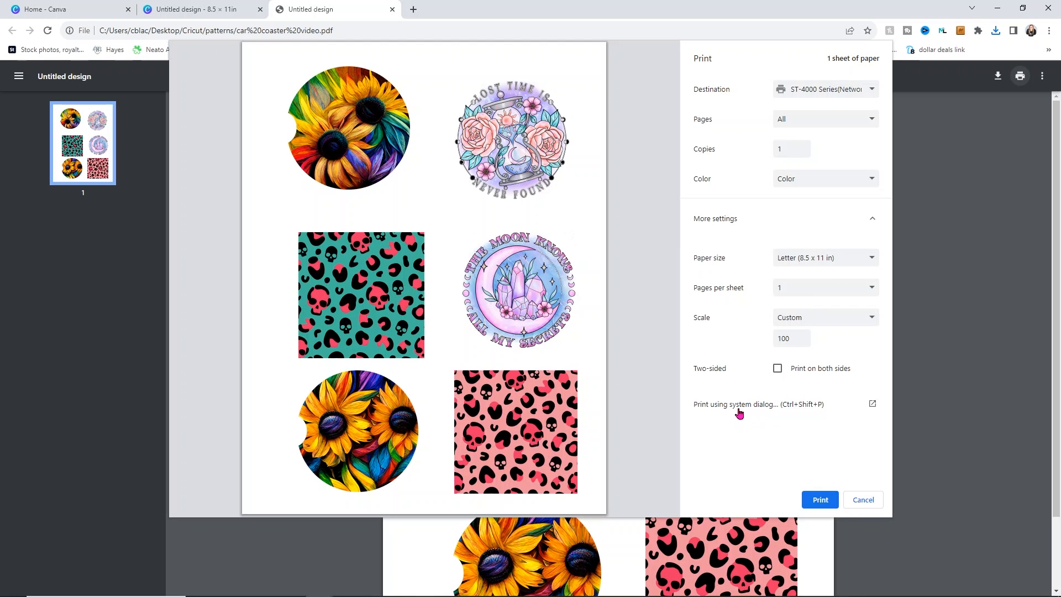
{"action": "left_click", "coordinate": [756, 405]}
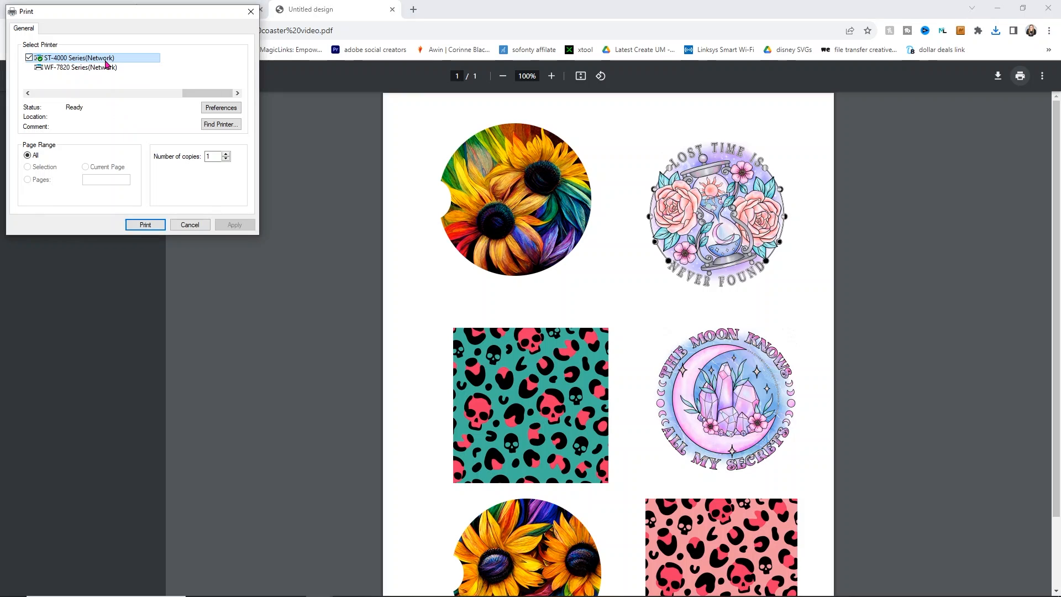
{"action": "left_click", "coordinate": [221, 110]}
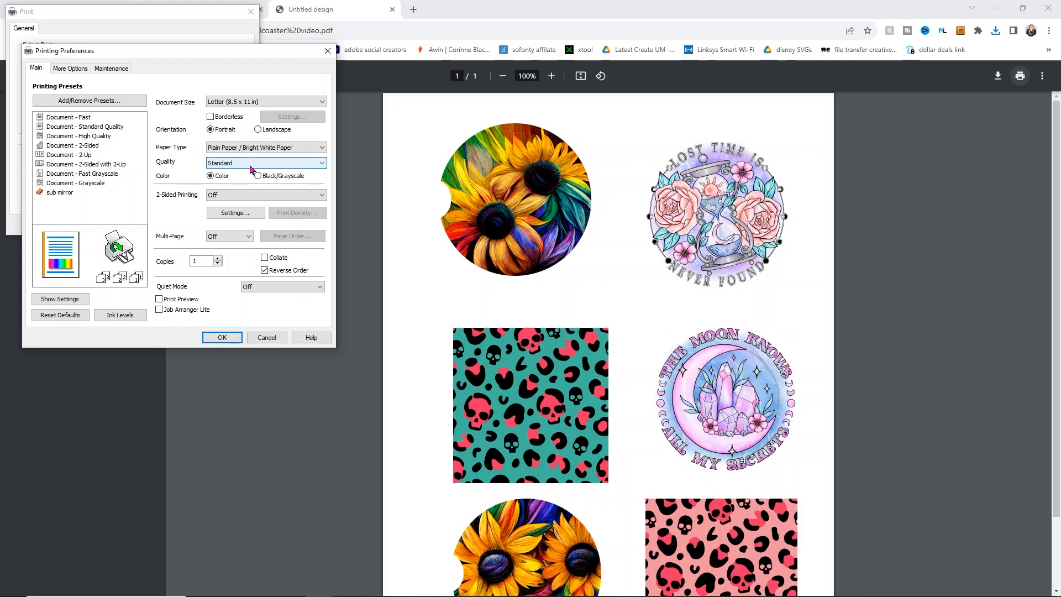
{"action": "left_click", "coordinate": [246, 148]}
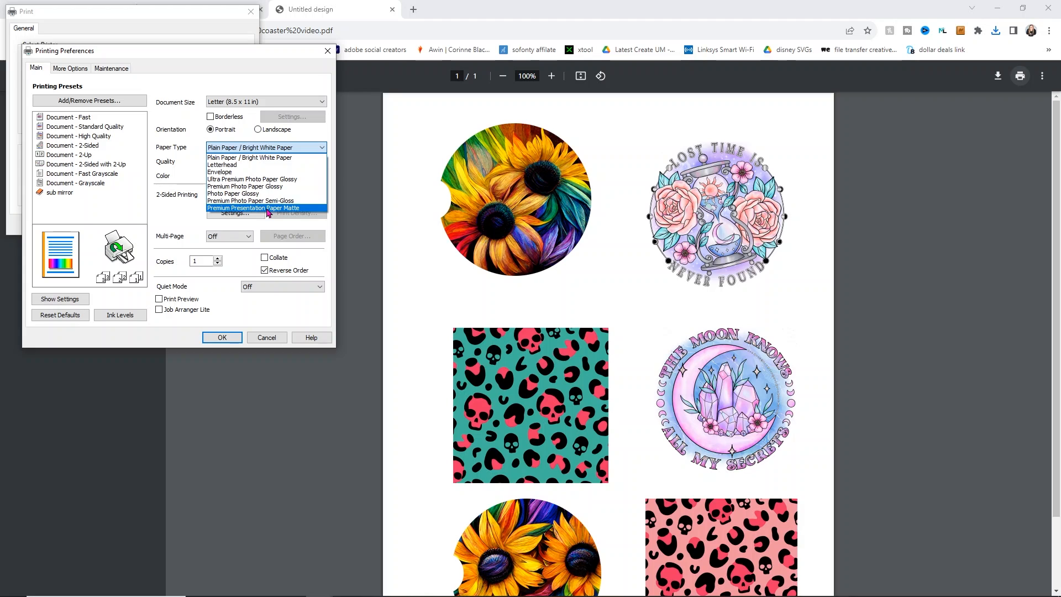
{"action": "left_click", "coordinate": [268, 208]}
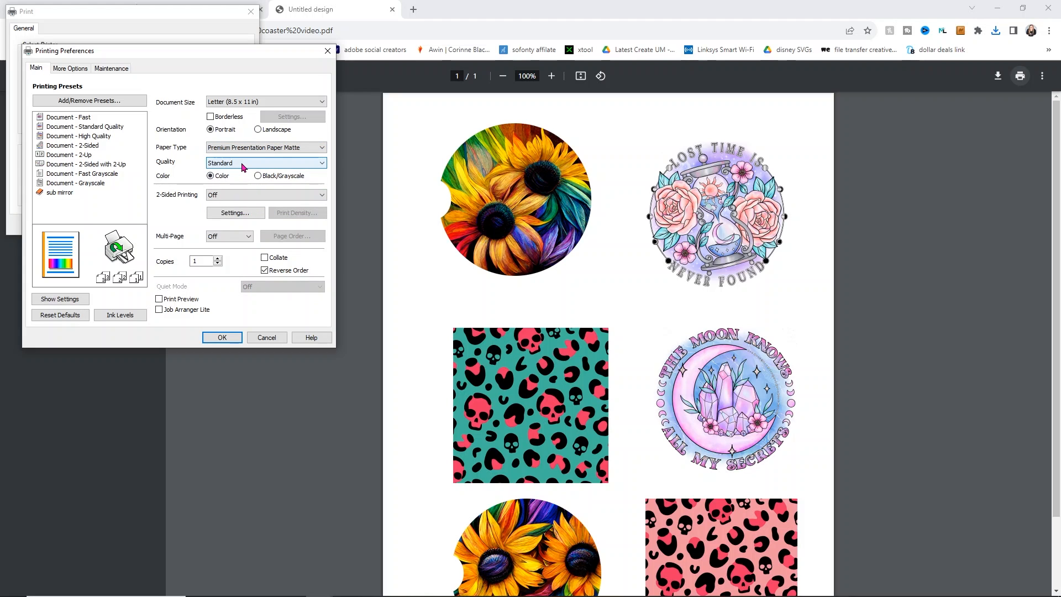
{"action": "left_click", "coordinate": [243, 164]}
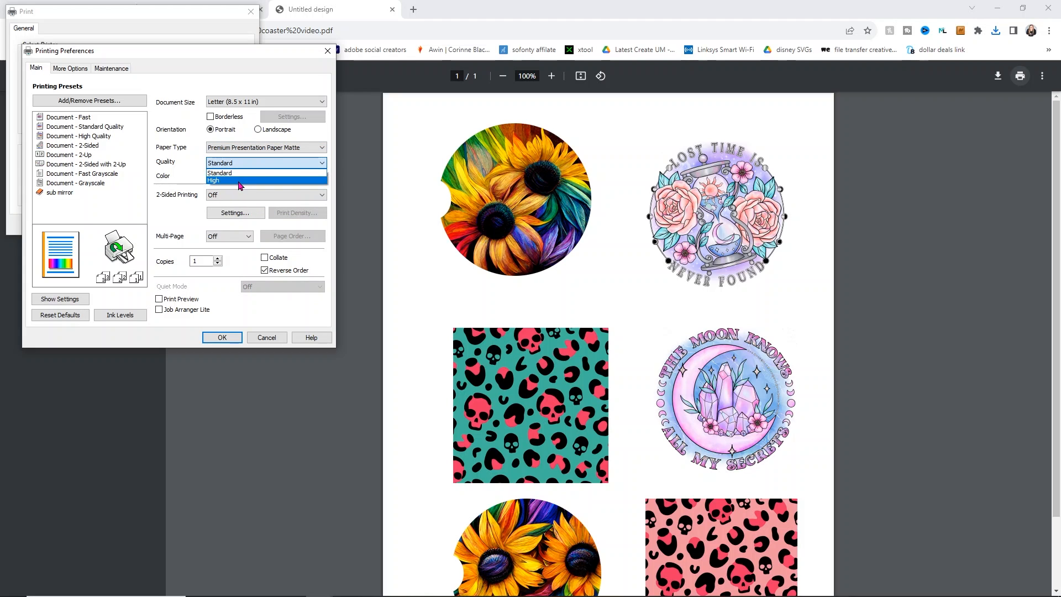
{"action": "left_click", "coordinate": [239, 180]}
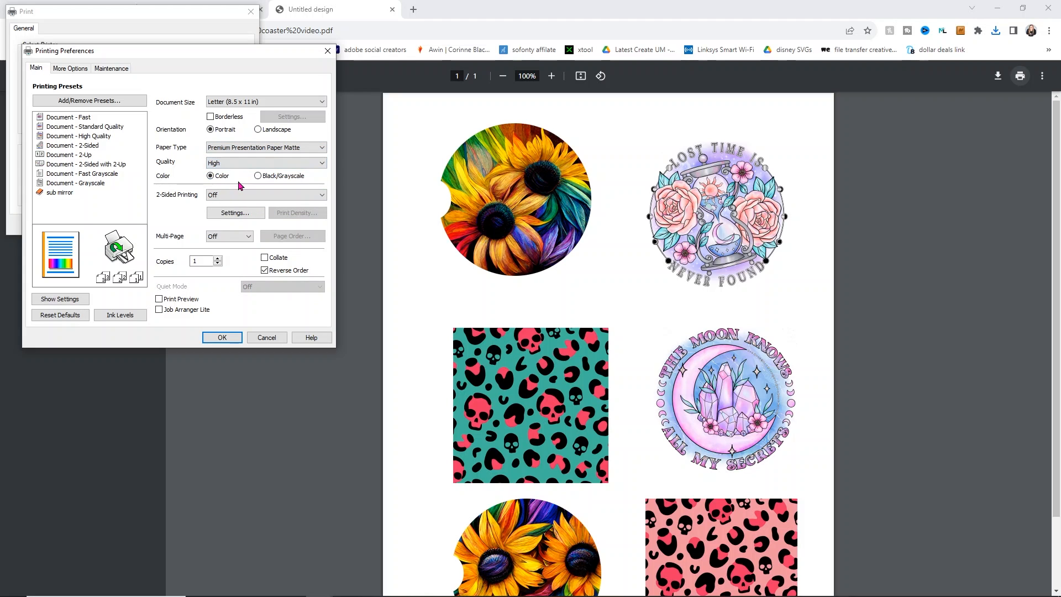
Step: Turn off High Speed, enable Mirror Image in the additional printer settings, and accept the printing preferences
{"action": "left_click", "coordinate": [69, 69]}
{"action": "left_click", "coordinate": [170, 276]}
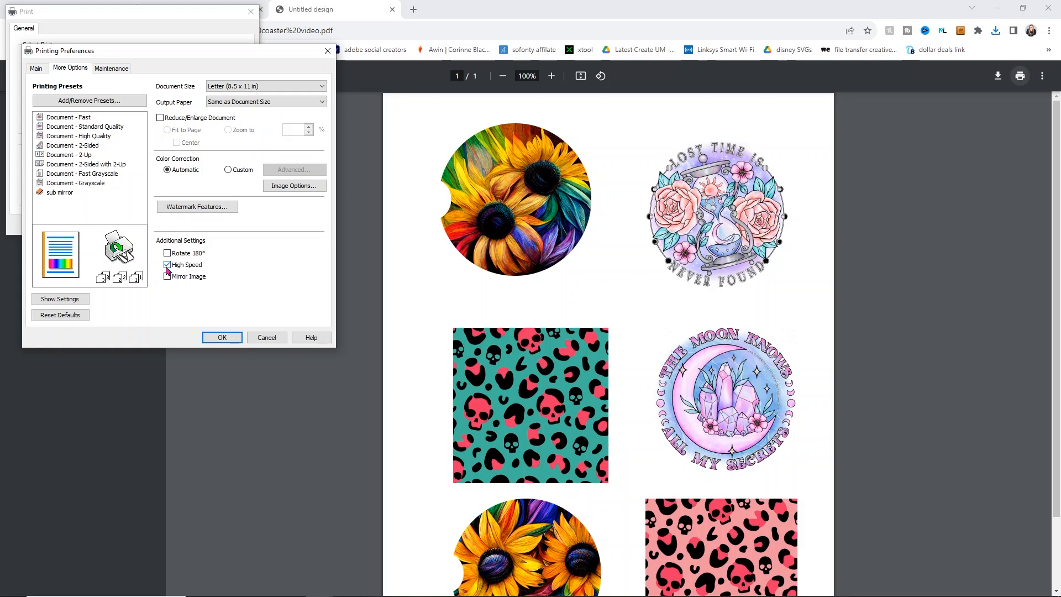
{"action": "left_click", "coordinate": [167, 265]}
{"action": "left_click", "coordinate": [167, 276]}
{"action": "left_click", "coordinate": [221, 337]}
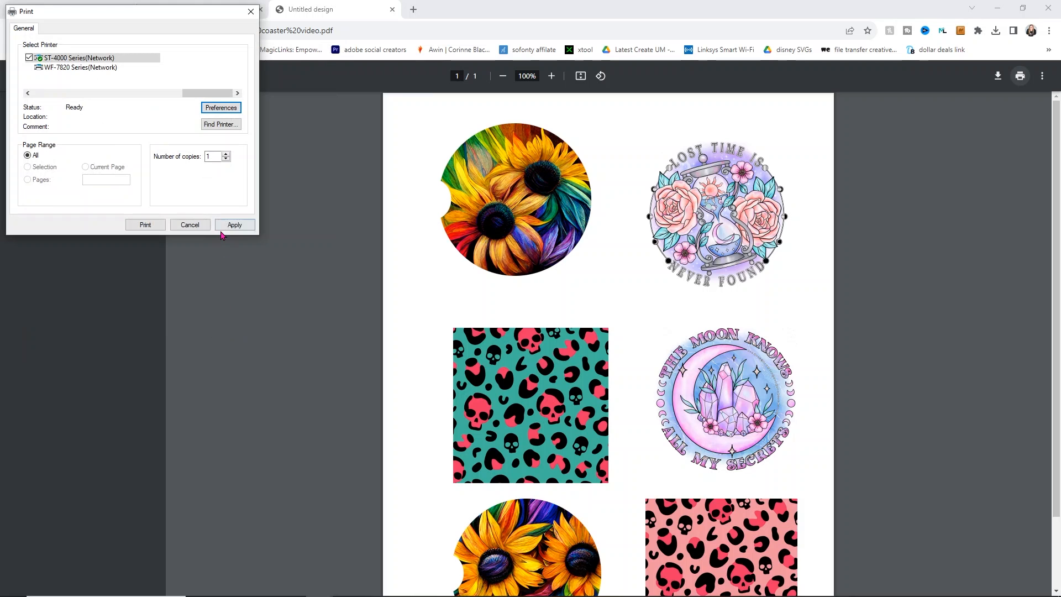